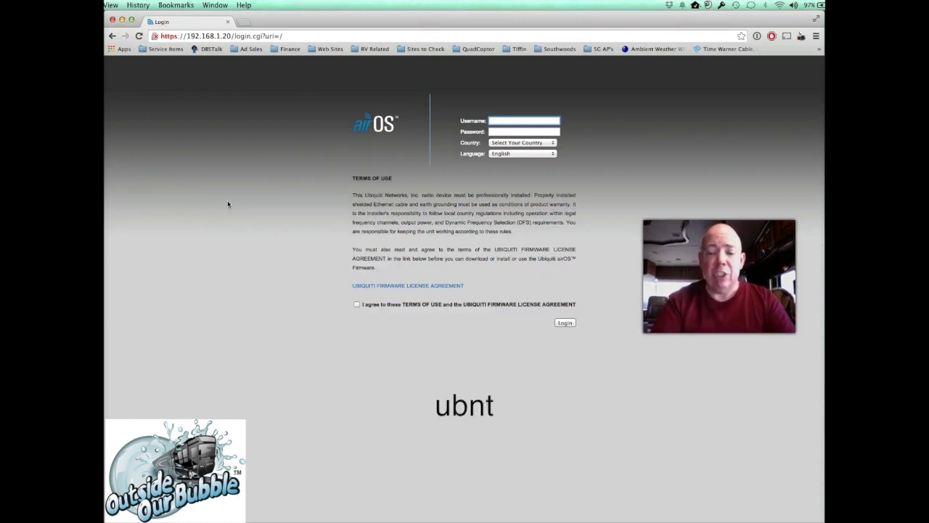
- Log in to the NanoStation with the default credentials, country United States and terms accepted
key(Tab)
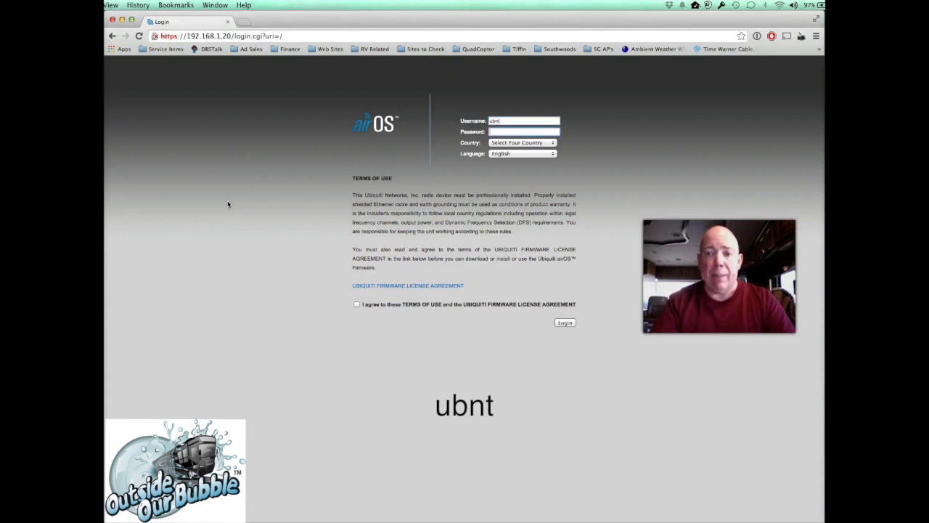
text(ubnt)
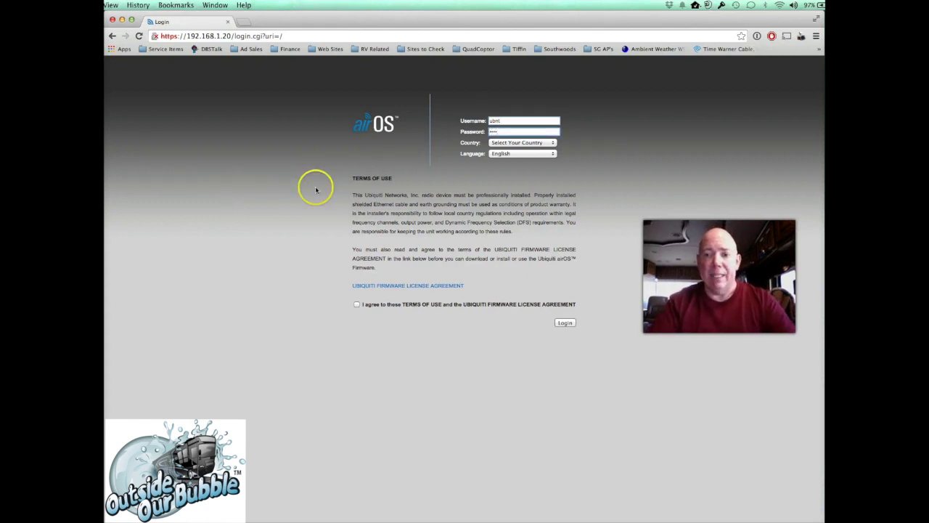
click(519, 143)
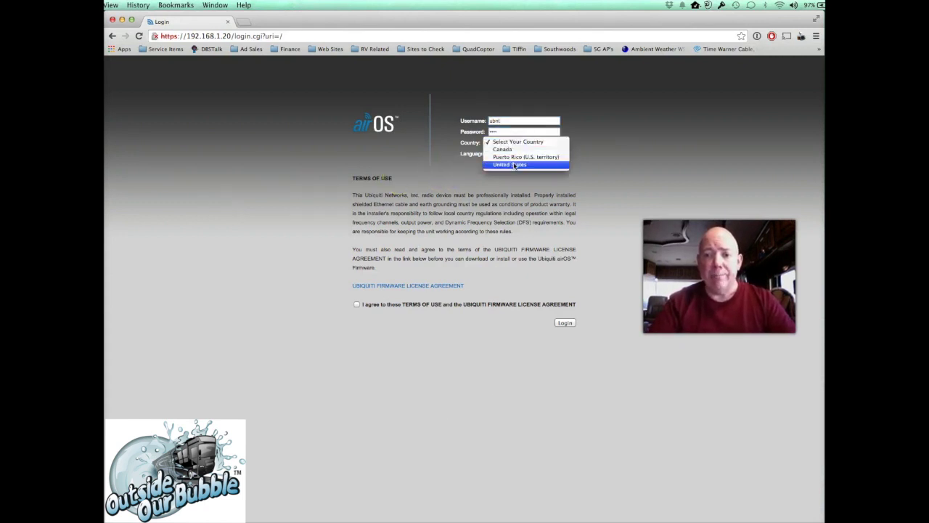
click(508, 164)
click(356, 304)
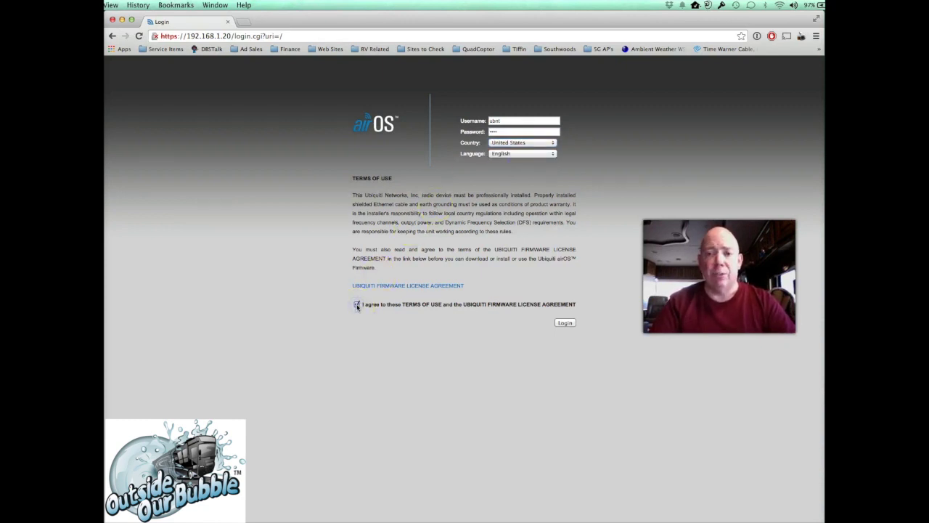
click(565, 323)
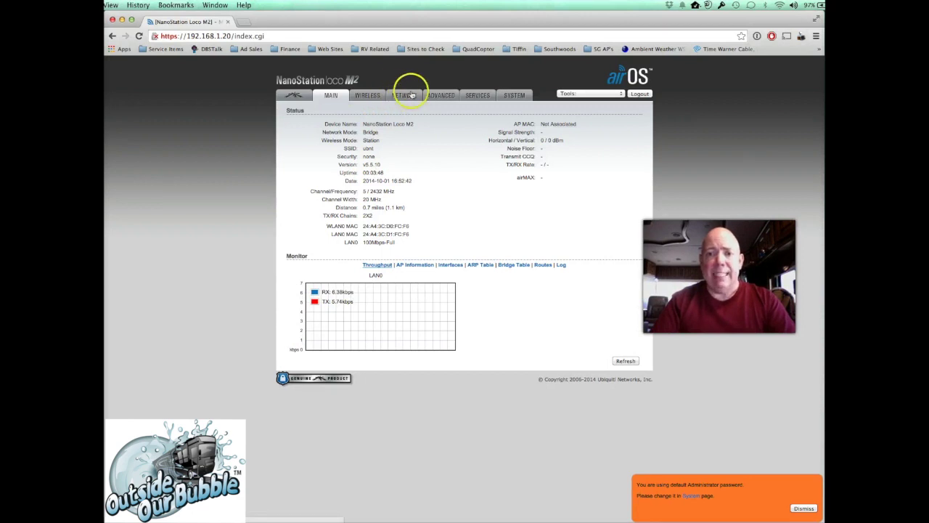
- Switch the NanoStation to Router mode with NAT enabled and LAN IP 192.168.2.1
click(402, 95)
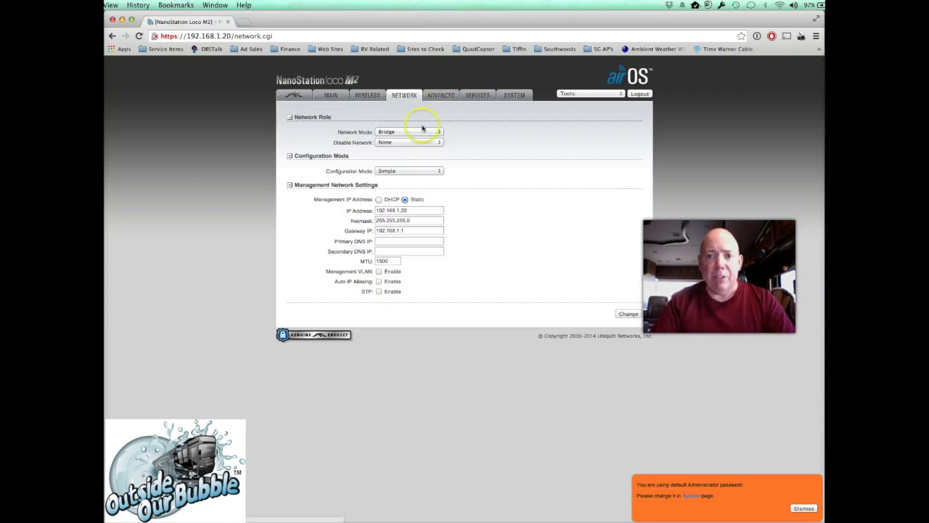
click(380, 132)
click(387, 139)
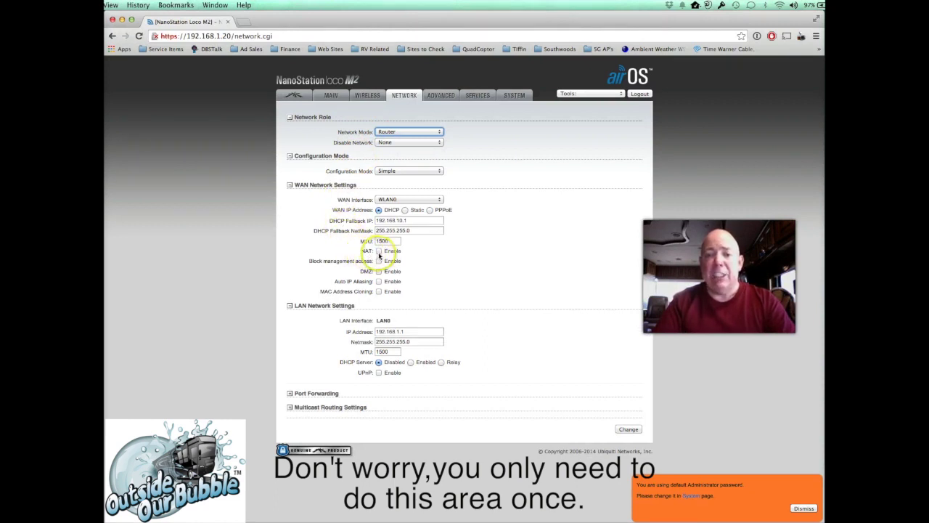
click(378, 250)
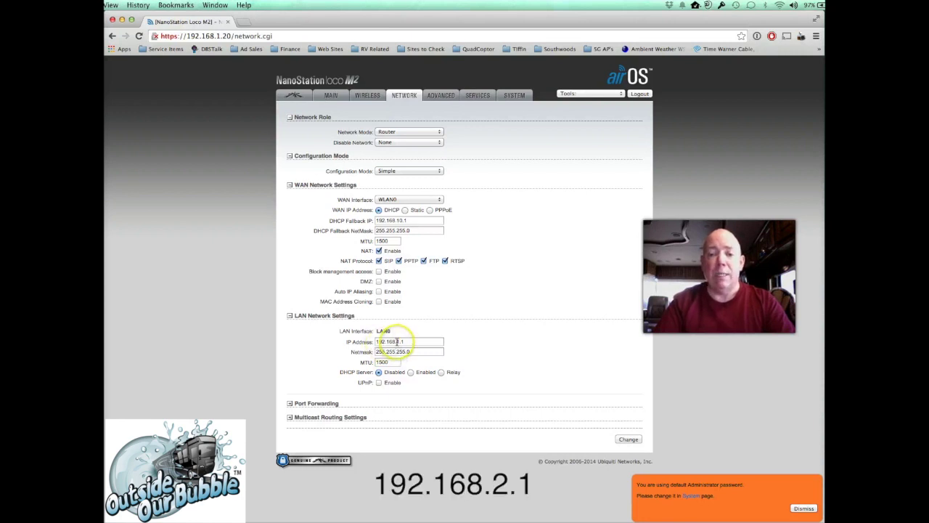
drag(394, 341, 433, 341)
text(2.)
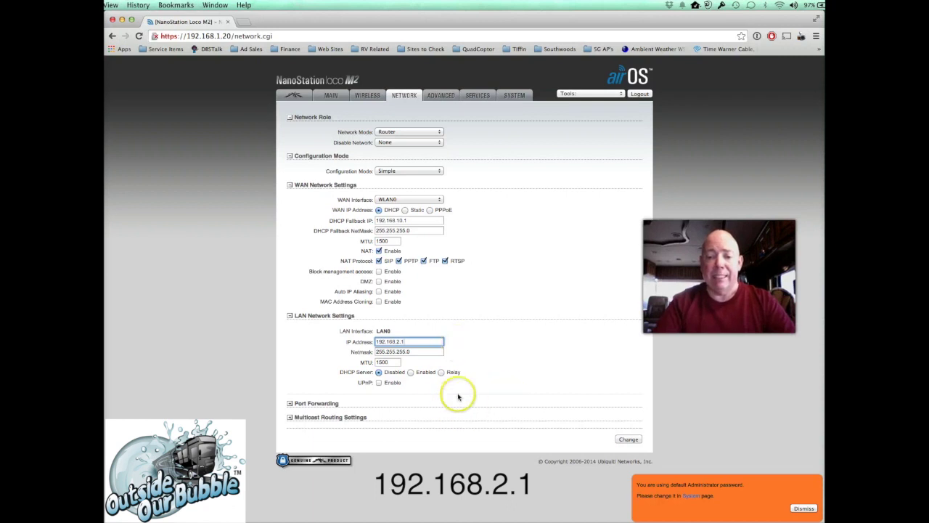
click(543, 352)
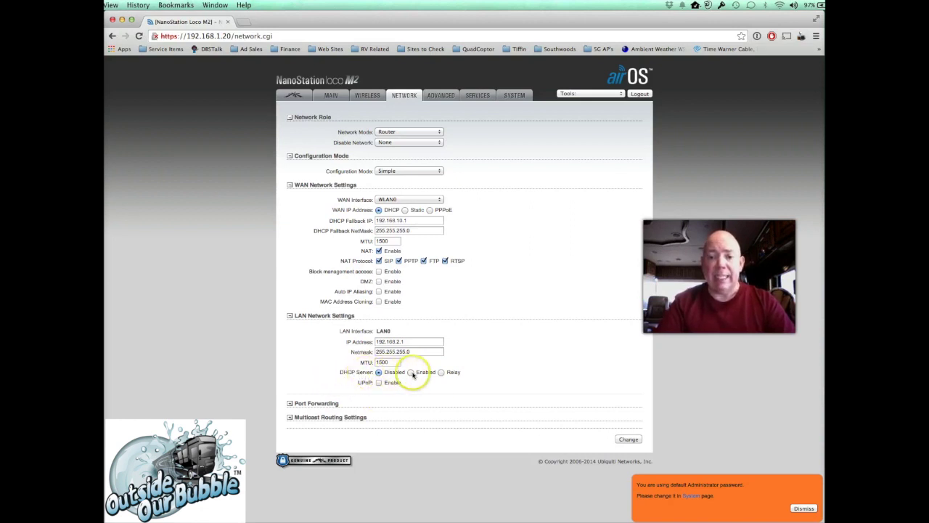
- Enable the LAN DHCP server for 192.168.2.2–192.168.2.254 and save the network changes
click(411, 372)
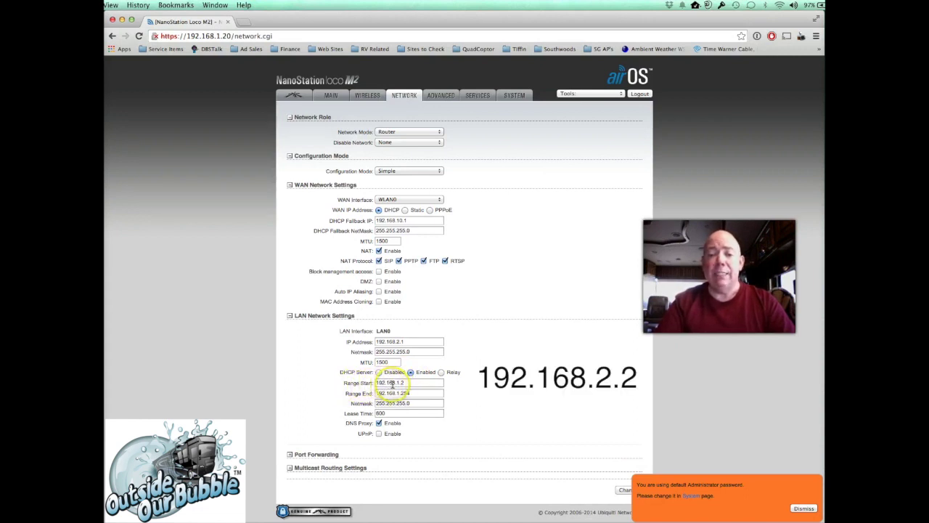
drag(395, 382, 420, 383)
text(2.2)
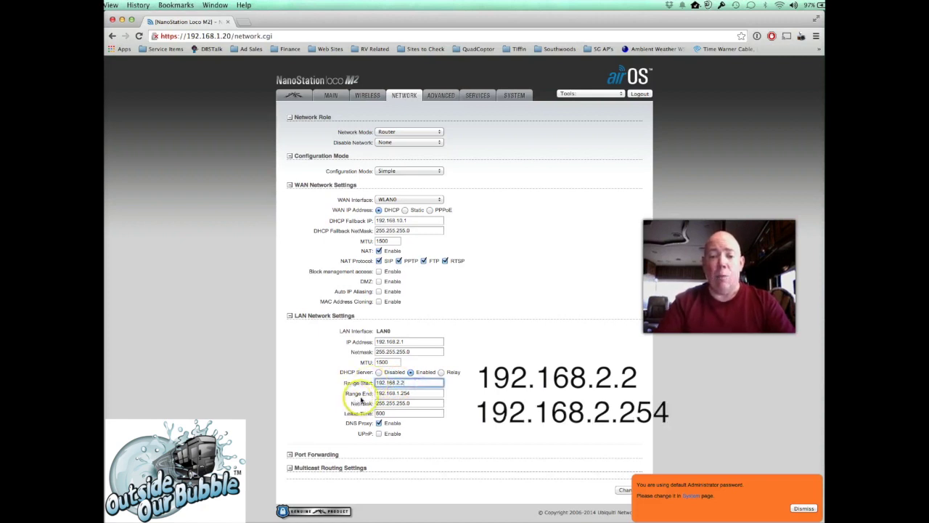
click(400, 393)
key(shift+Left)
key(shift+Left)
key(shift+Left)
key(shift+Left)
key(shift+Left)
text(2.254)
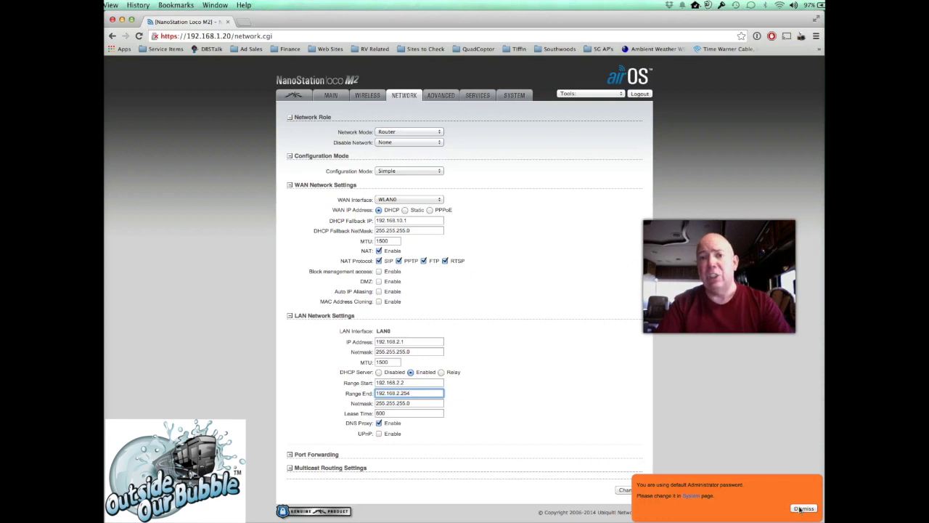
click(800, 509)
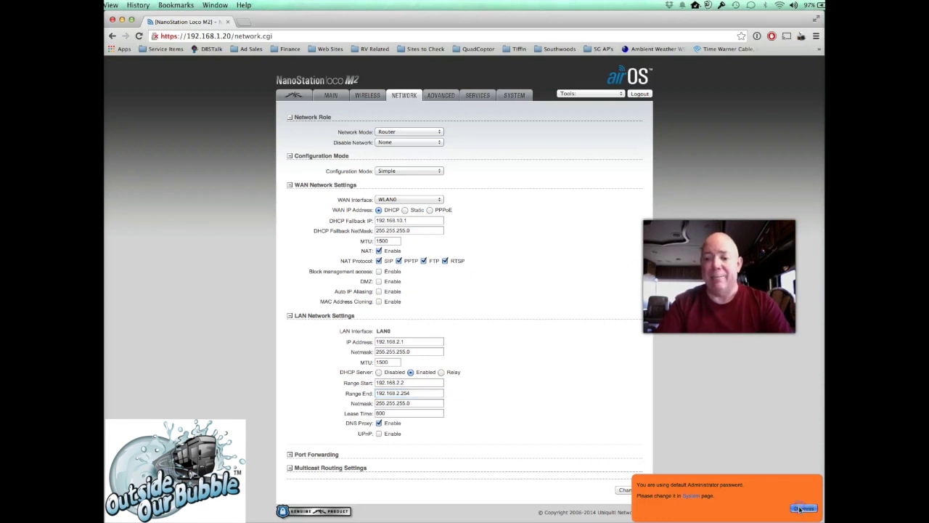
click(628, 490)
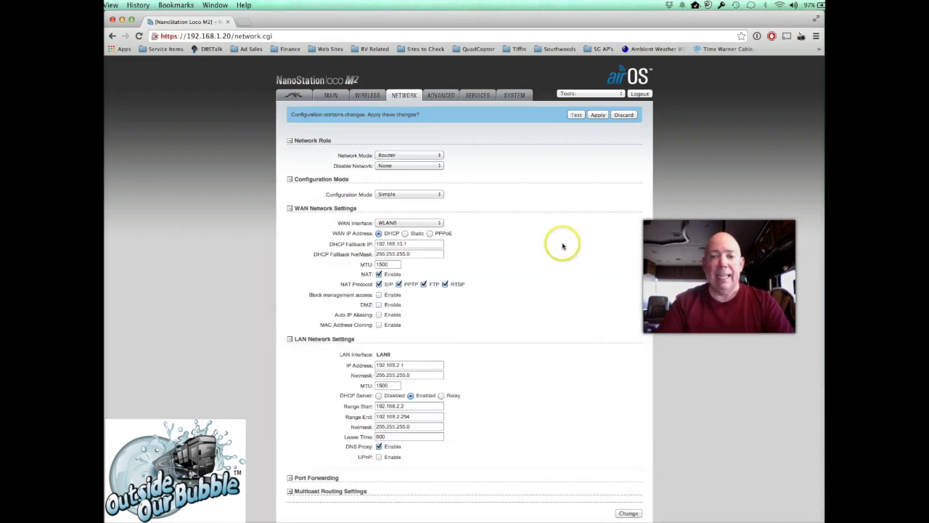
- Replace the administrator password on the System page and apply all pending configuration changes
click(513, 97)
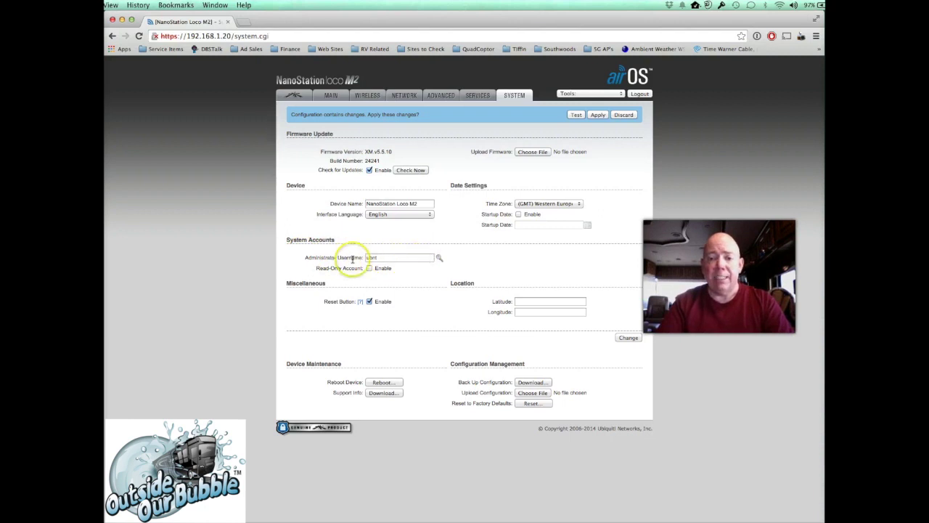
click(439, 258)
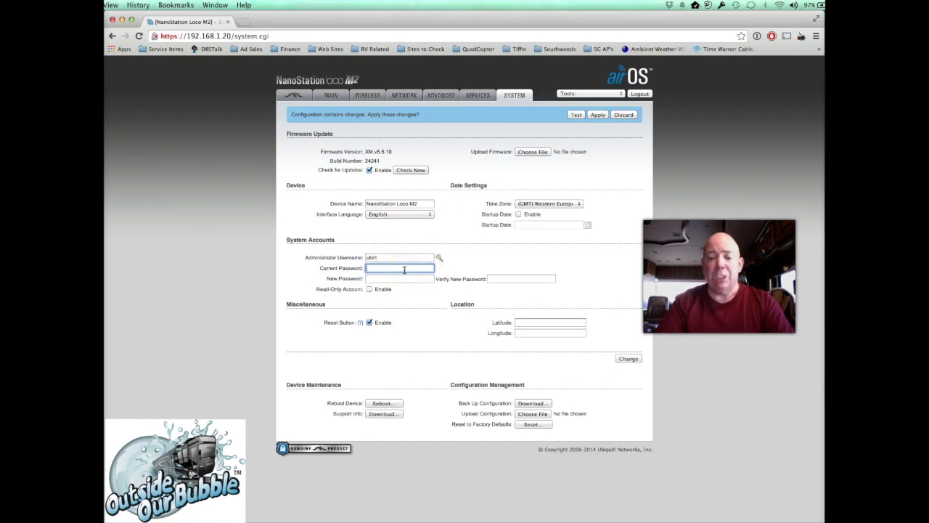
text(ubnt)
key(Tab)
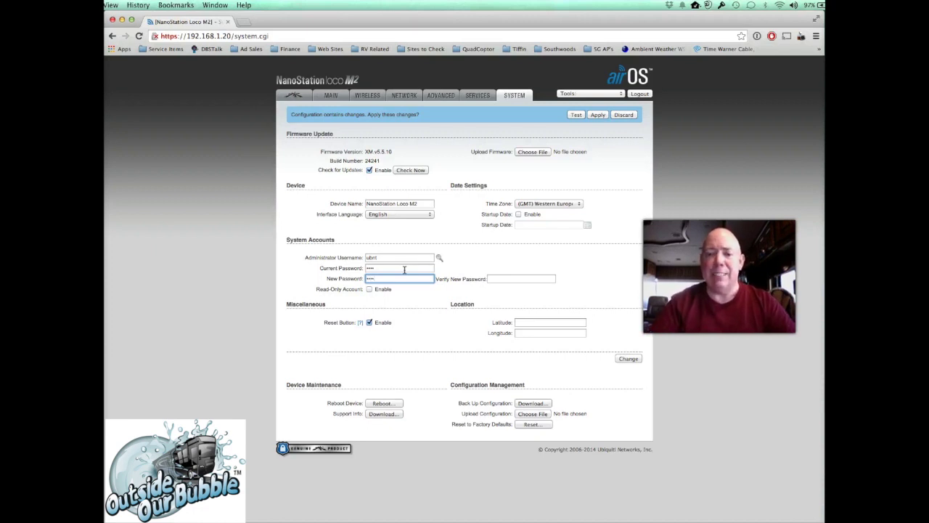
click(502, 280)
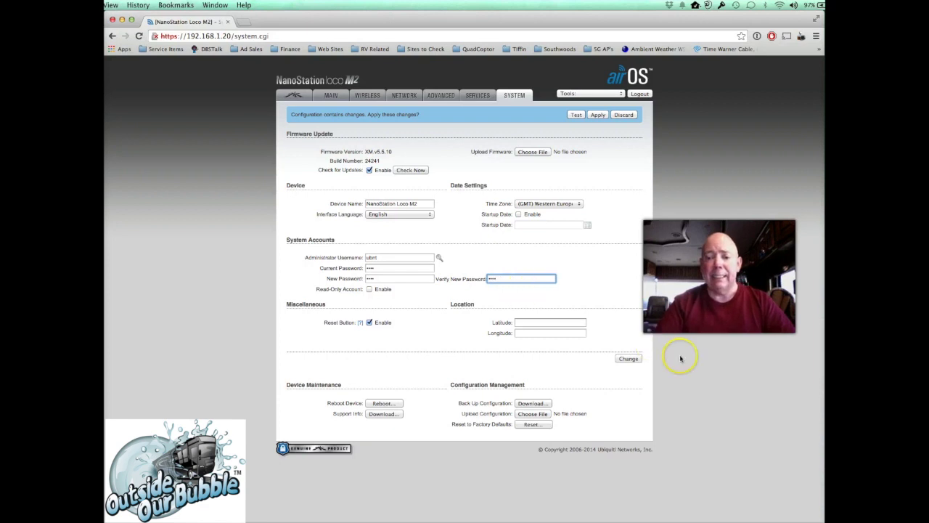
click(628, 359)
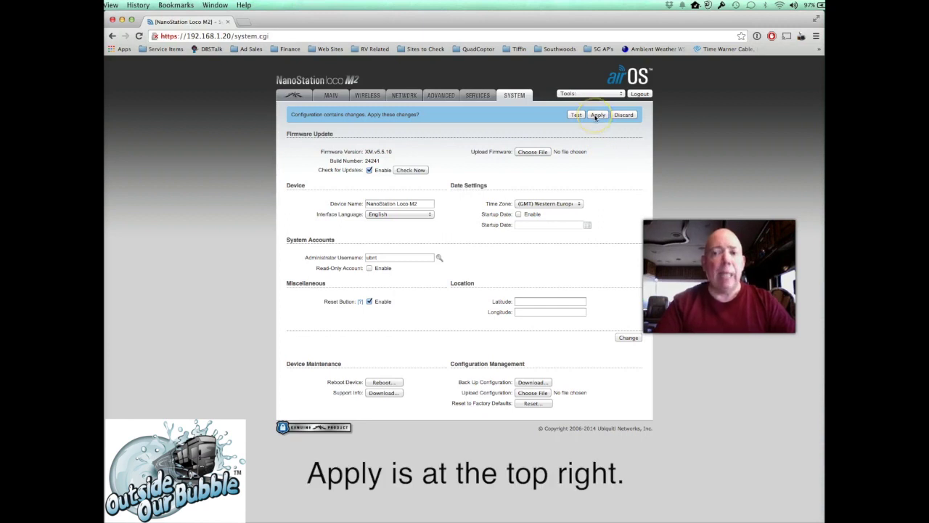
click(596, 114)
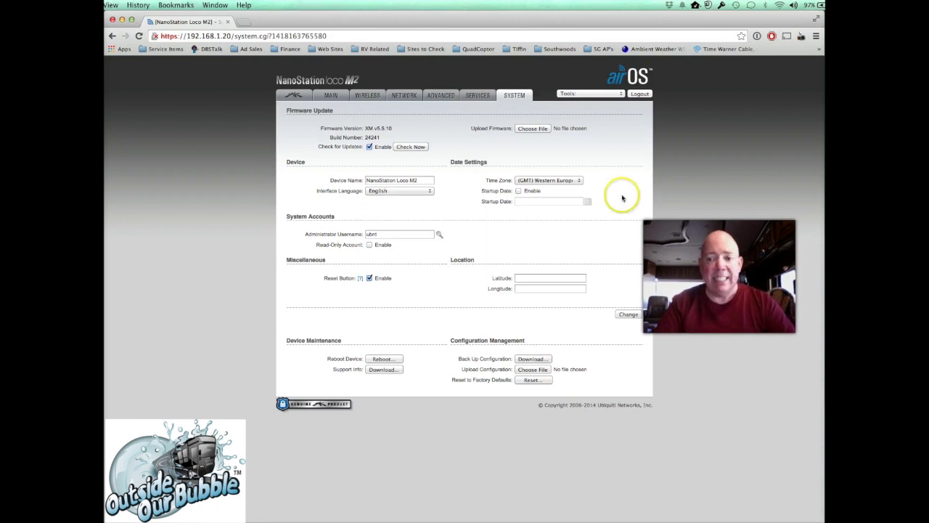
click(610, 519)
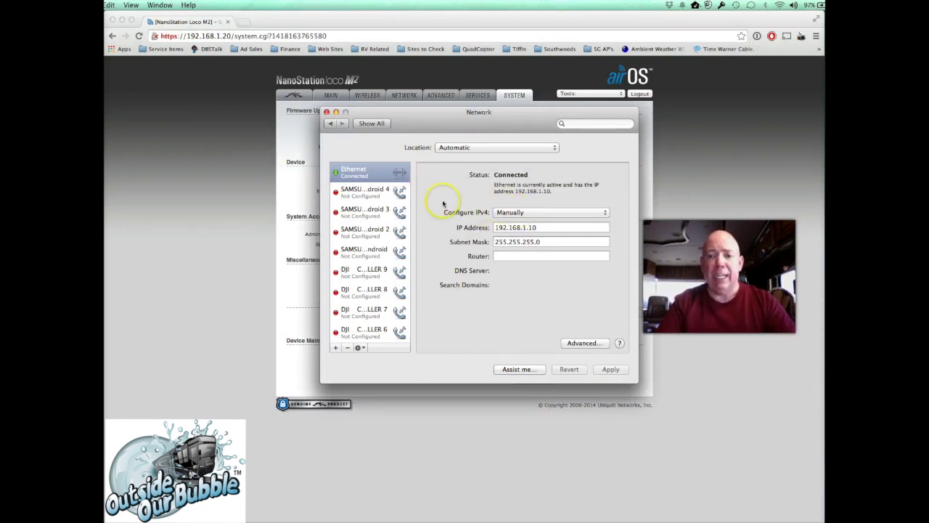
- Set the Mac's Ethernet IPv4 configuration to DHCP and apply it
click(514, 214)
click(513, 187)
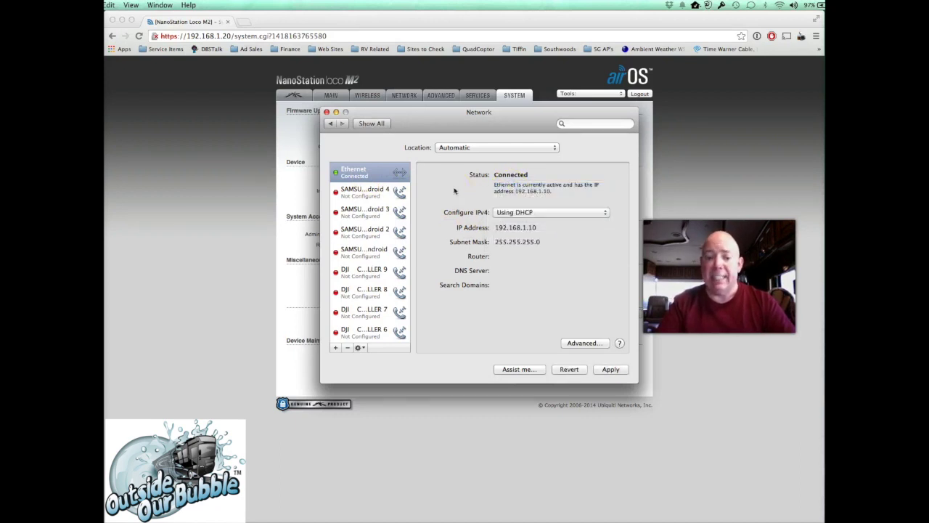
click(616, 370)
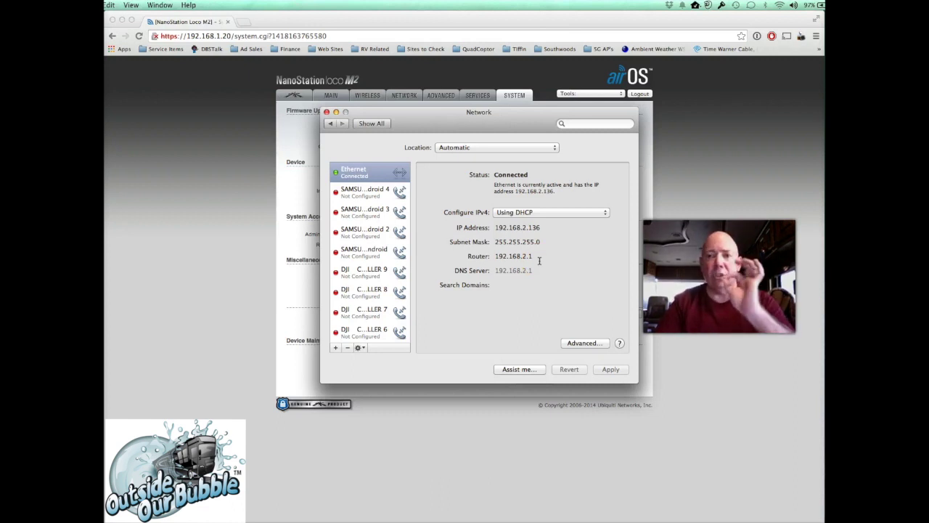
click(234, 179)
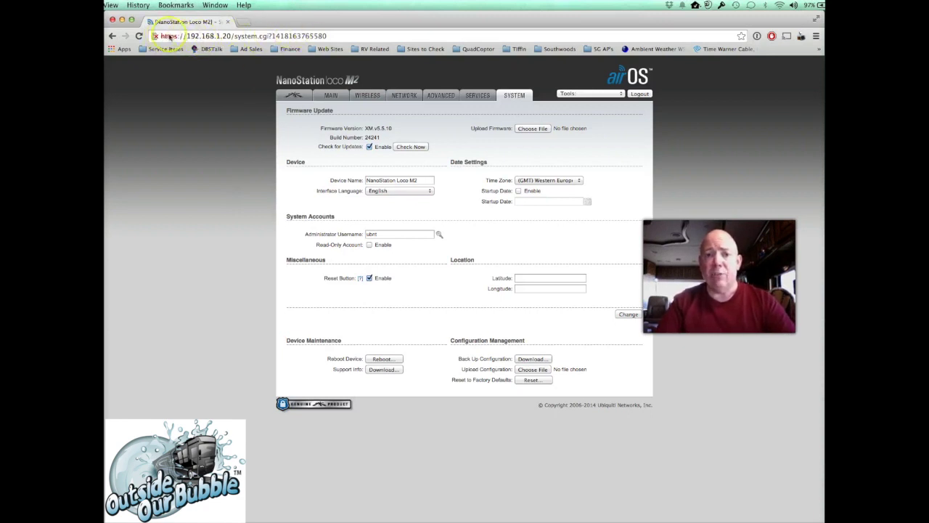
- Load the NanoStation's interface at 192.168.2.1 in Chrome
click(328, 37)
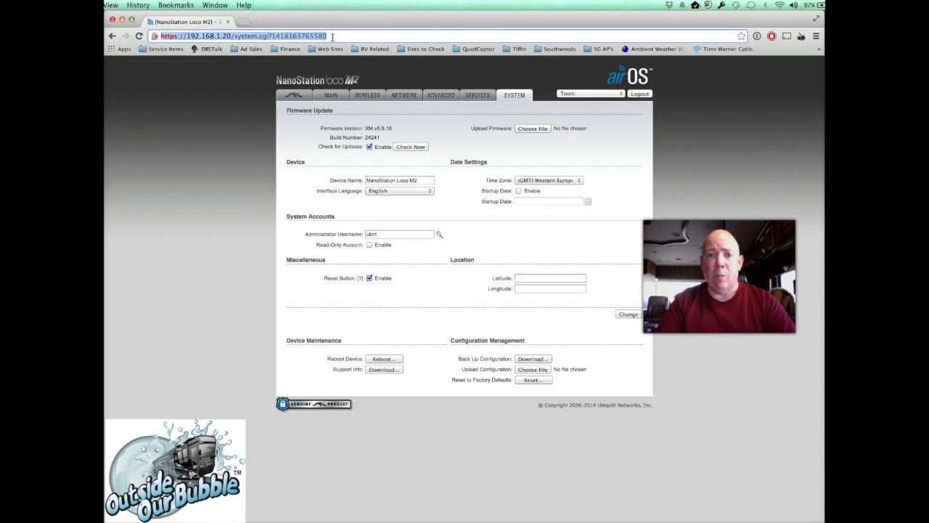
text(192)
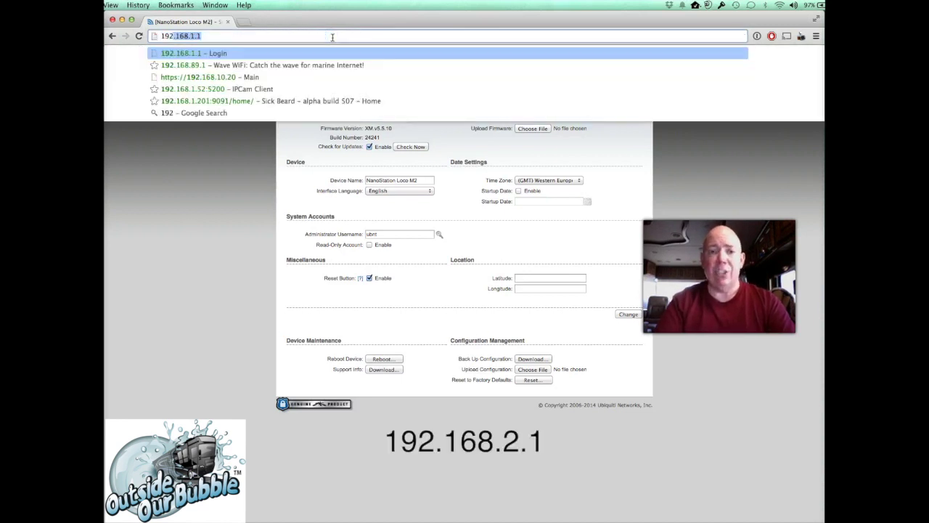
text(.168.)
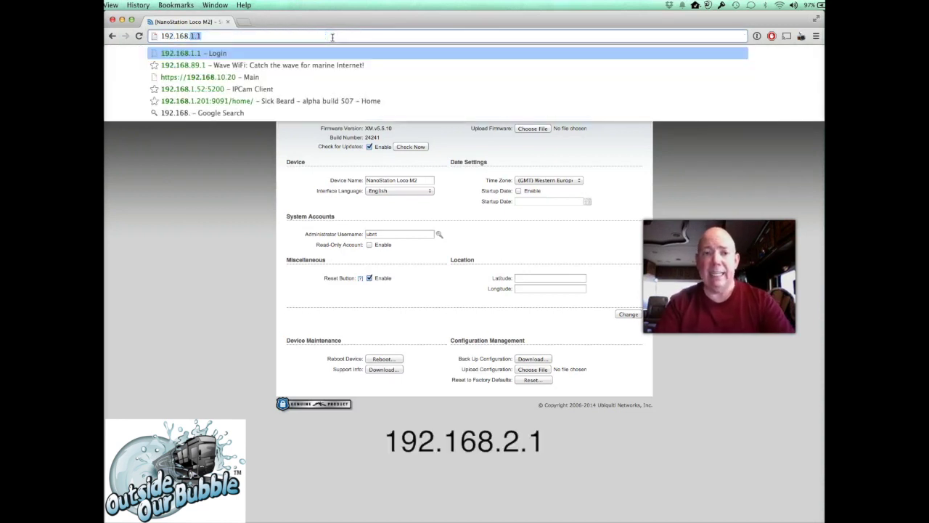
text(2.1)
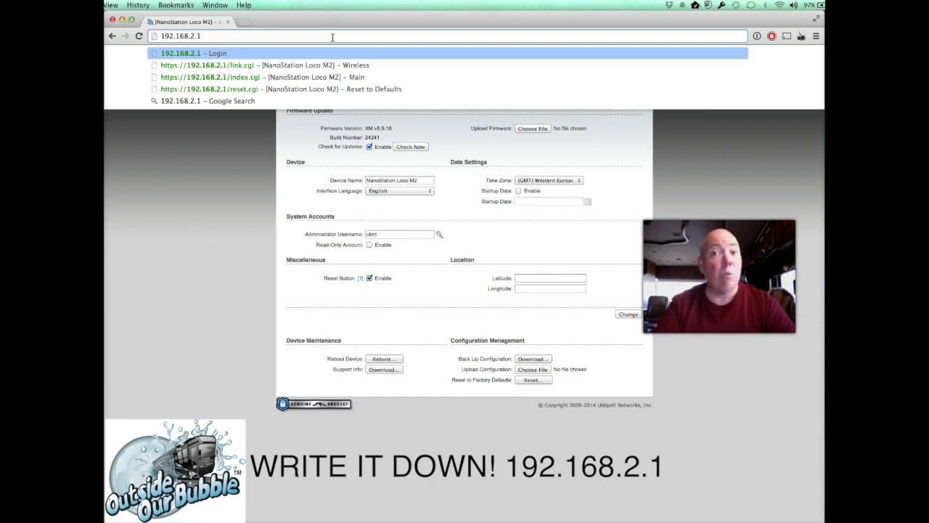
key(Return)
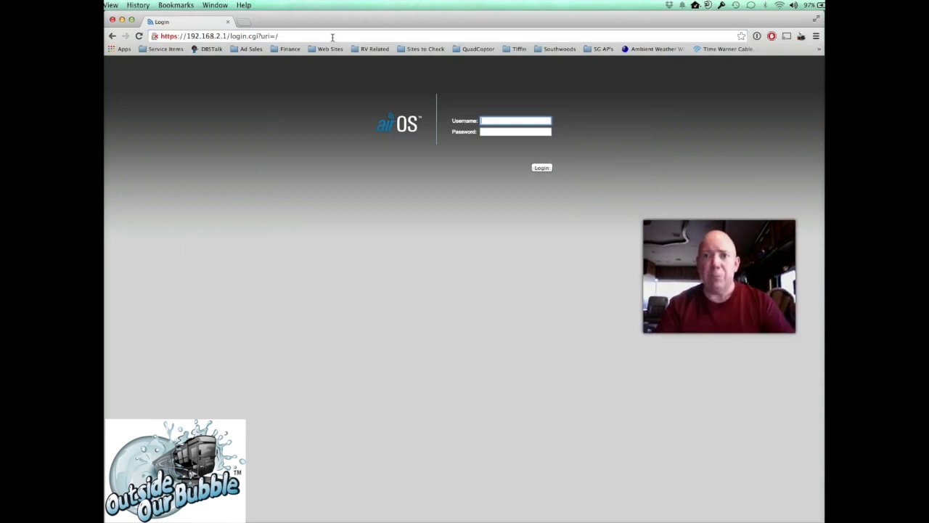
- Log in to the NanoStation with the username and new password
click(316, 145)
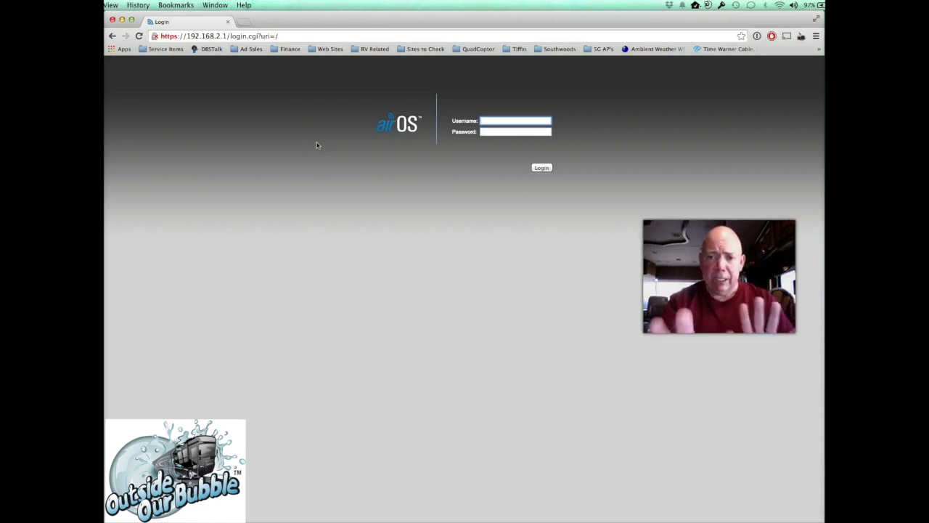
text(bnt)
key(Tab)
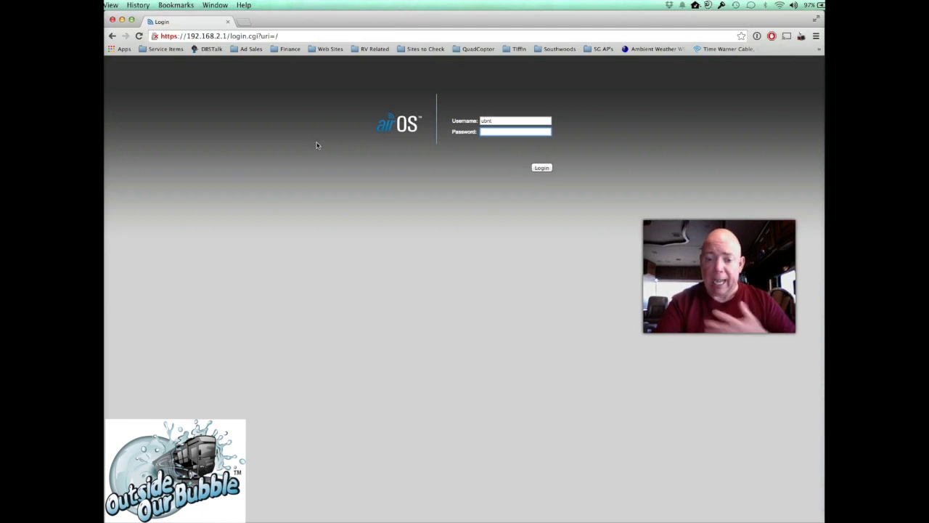
text(ubnt)
click(541, 168)
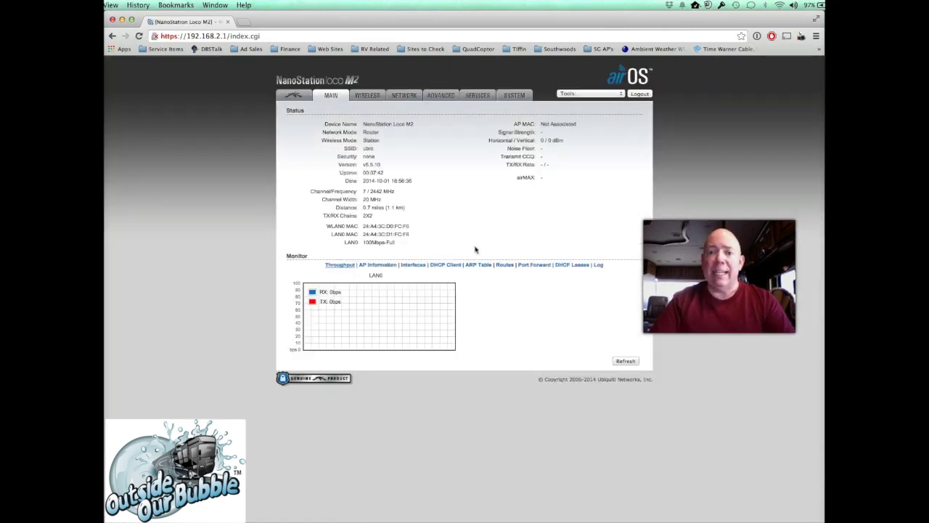
click(370, 97)
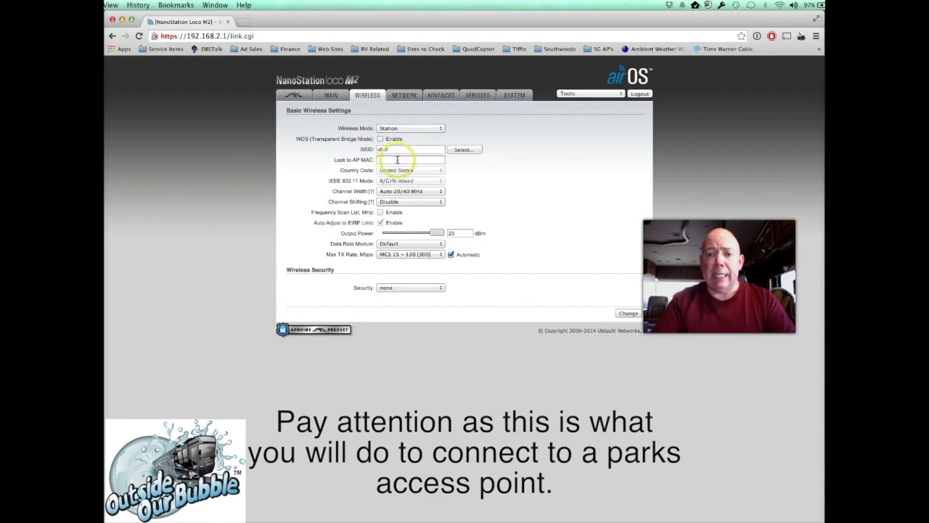
- Choose EagleViewGuest from the signal-sorted site survey and lock to its access point
click(464, 150)
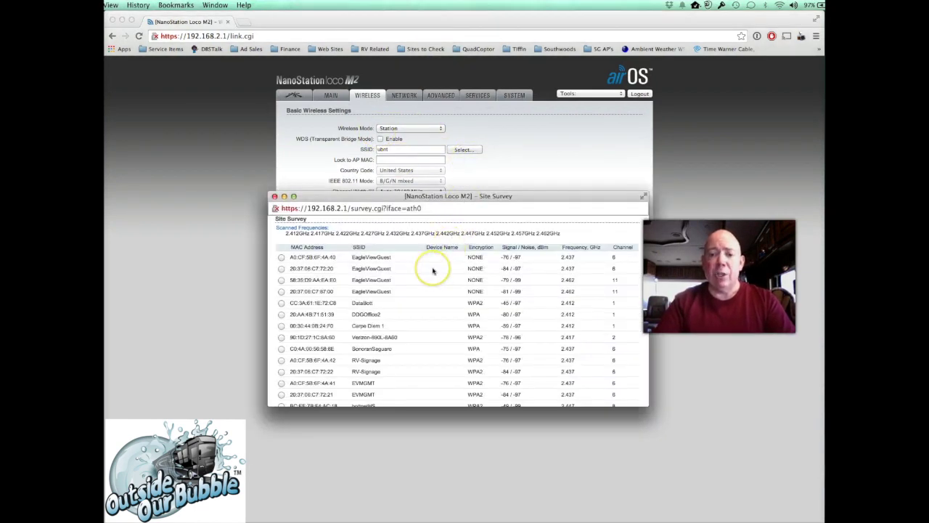
scroll(432, 267, down, 5)
scroll(433, 271, up, 5)
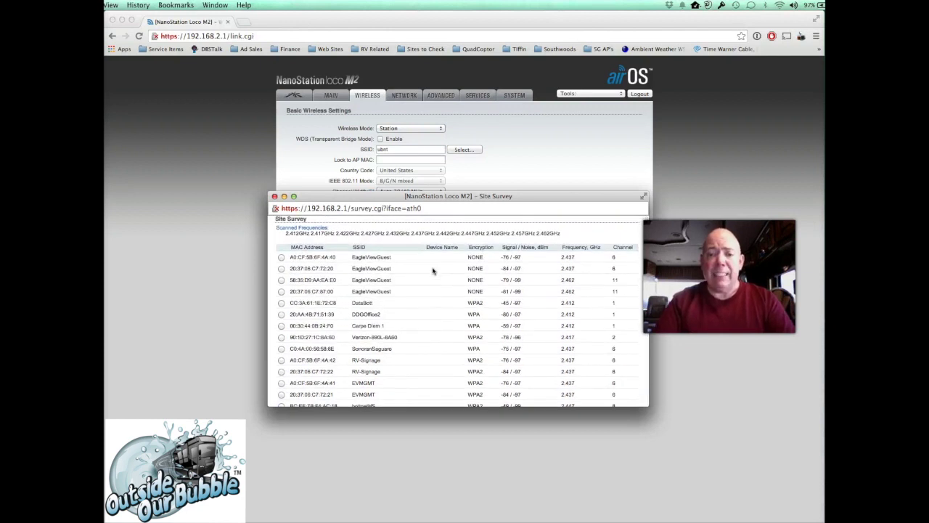
click(510, 247)
click(510, 247)
click(510, 248)
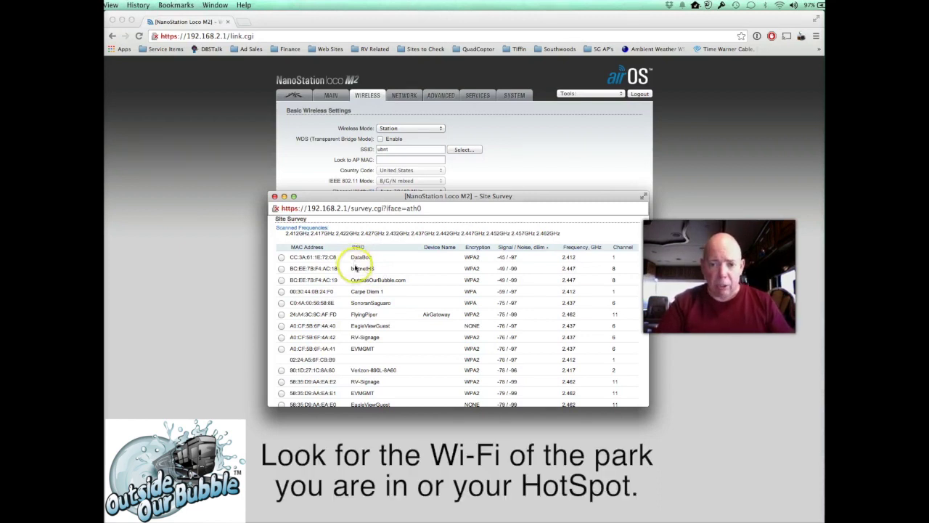
click(282, 326)
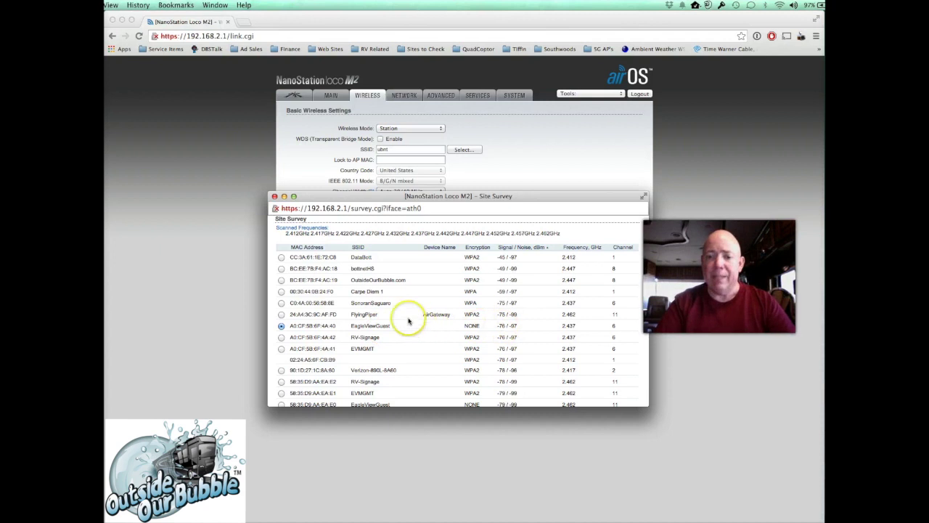
scroll(409, 320, down, 5)
scroll(408, 320, down, 2)
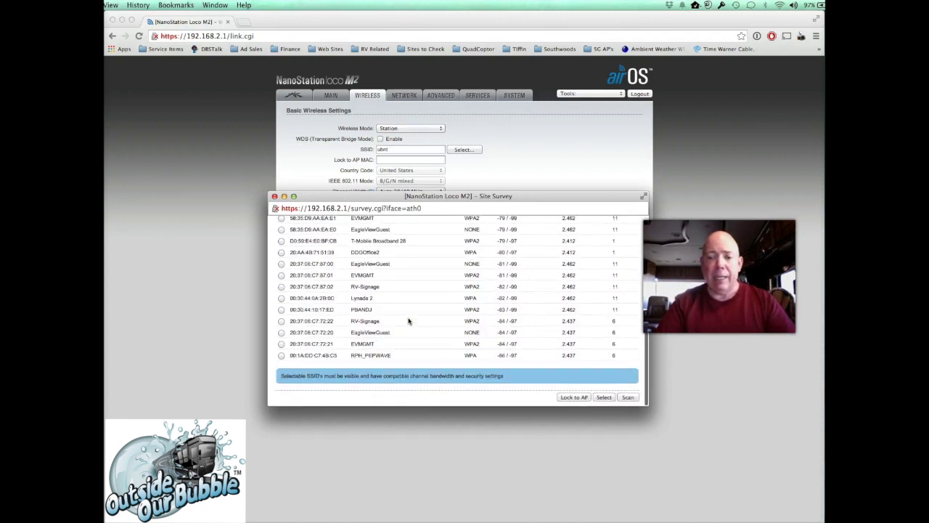
click(578, 397)
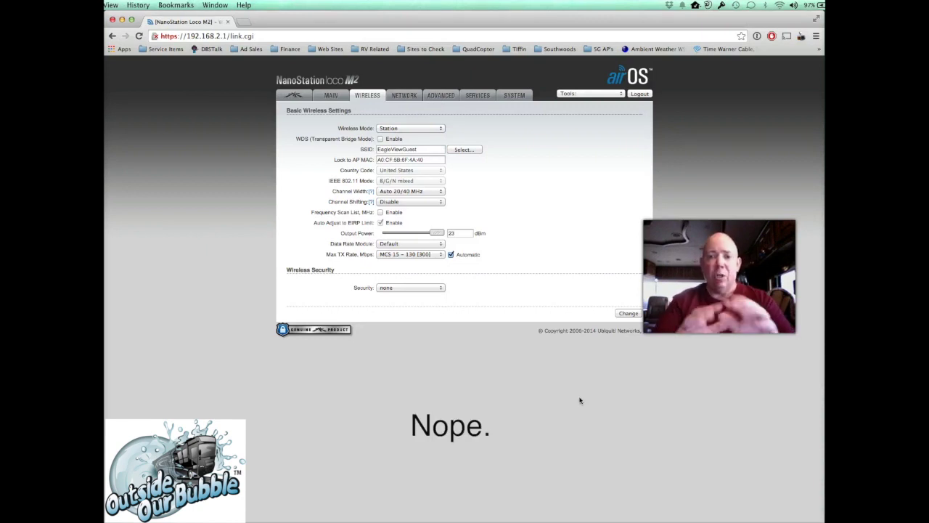
- Save the wireless settings and apply the configuration to the NanoStation
click(626, 314)
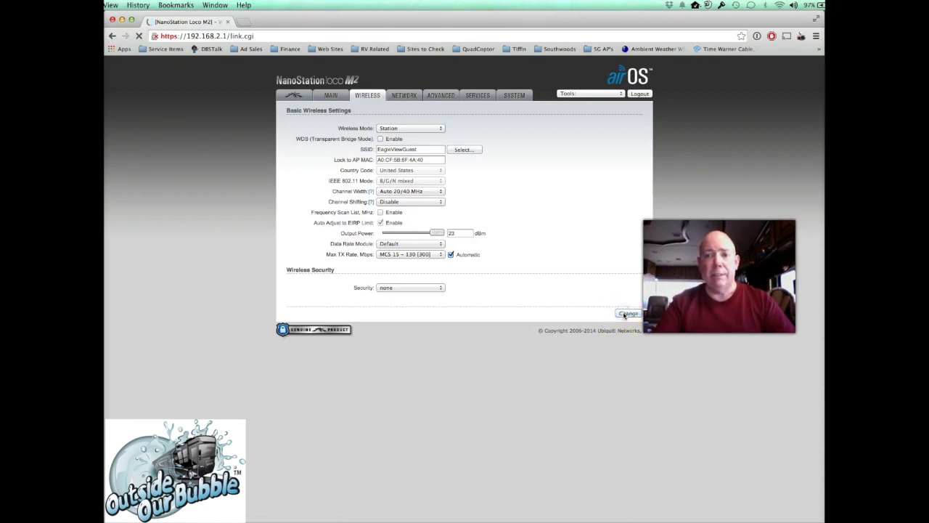
click(597, 115)
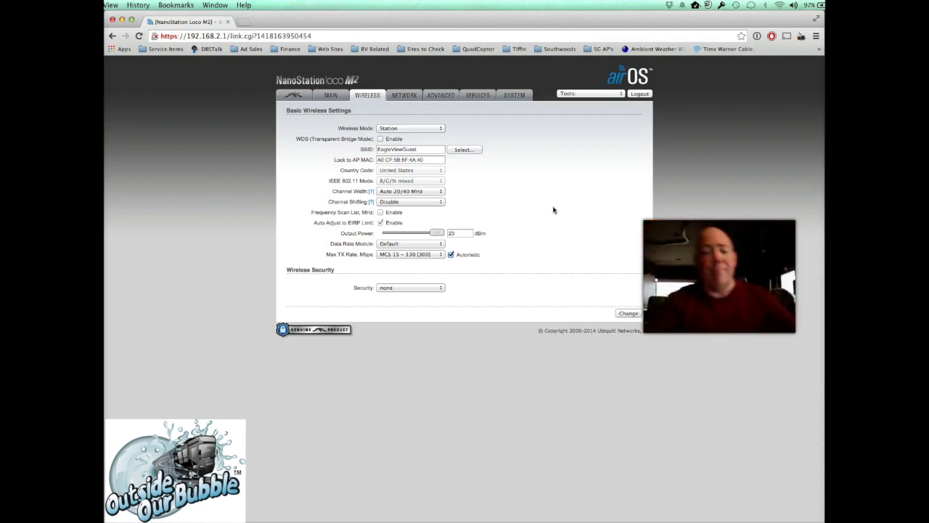
click(593, 239)
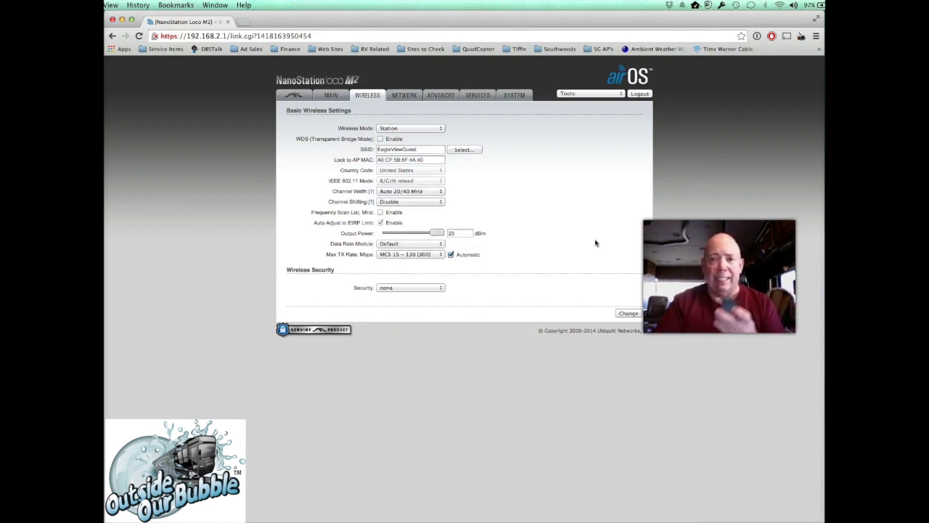
click(243, 22)
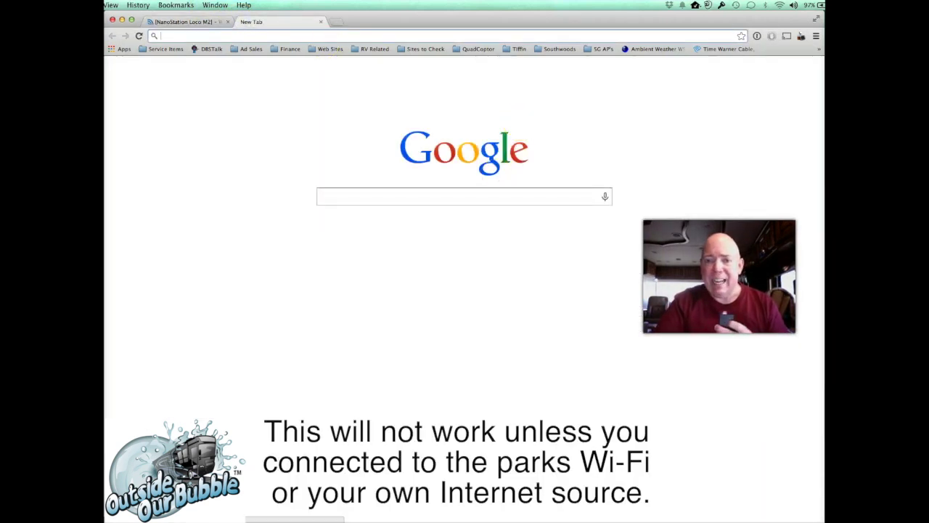
text(www.outsideourbubble.com)
key(Return)
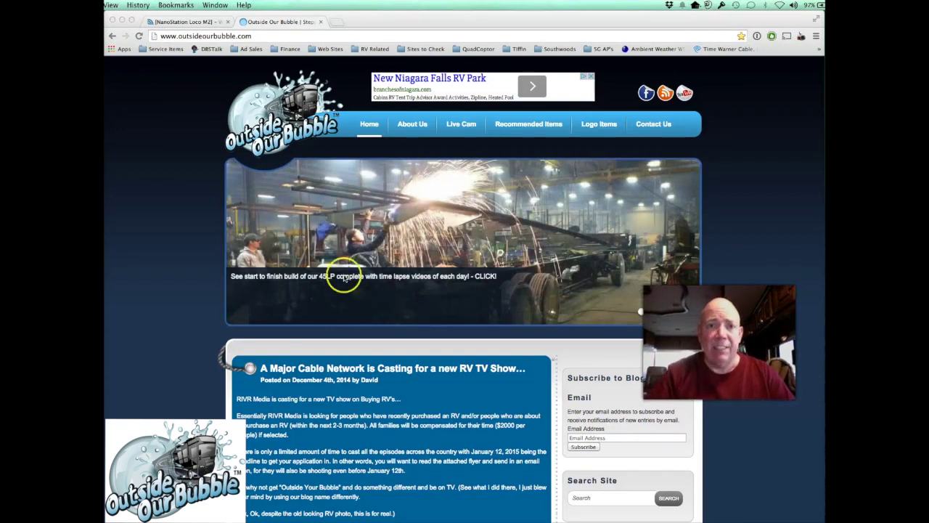
click(320, 22)
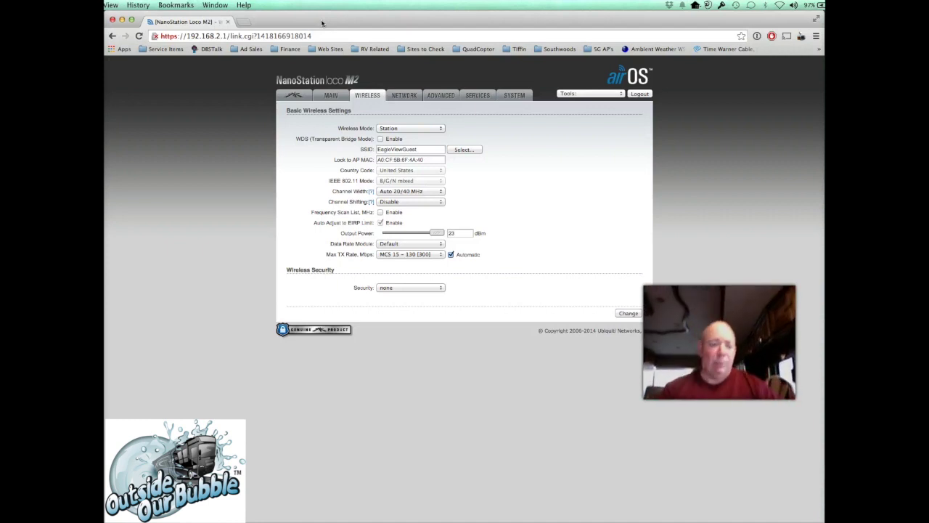
click(398, 25)
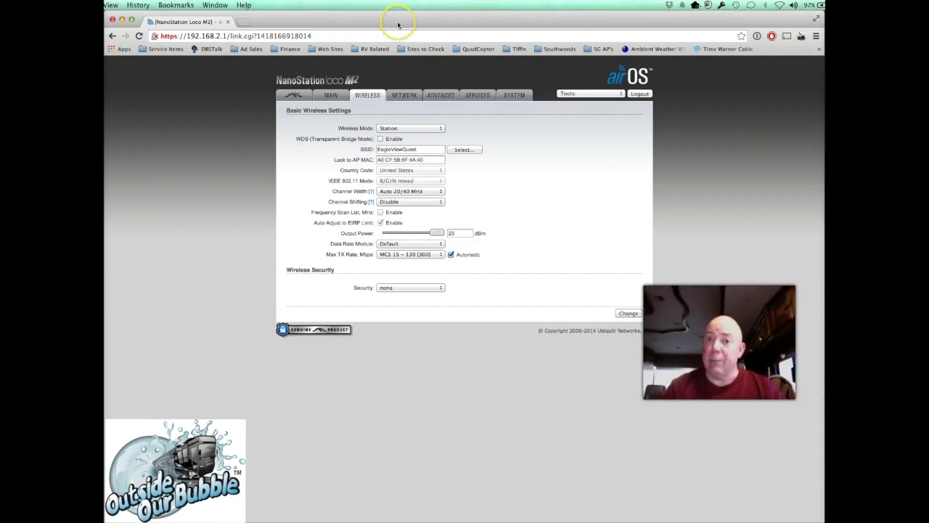
click(779, 6)
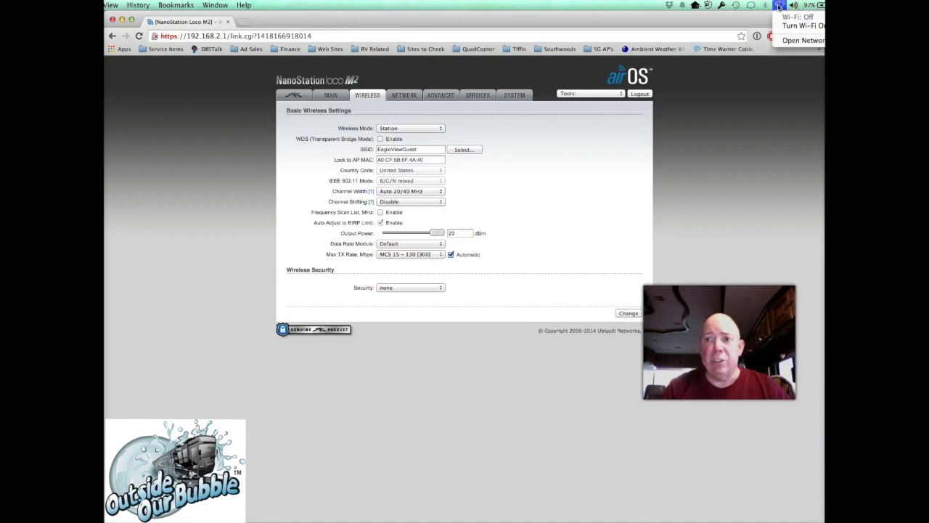
click(789, 26)
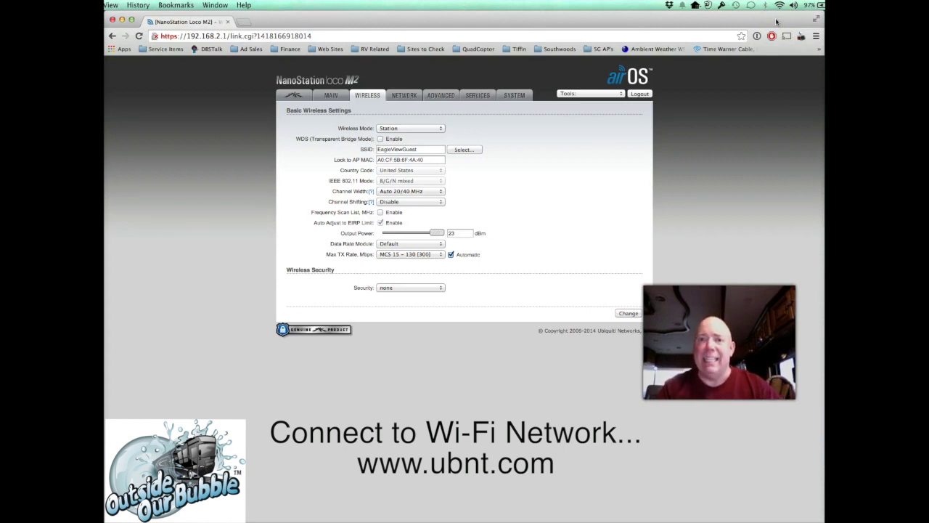
click(779, 5)
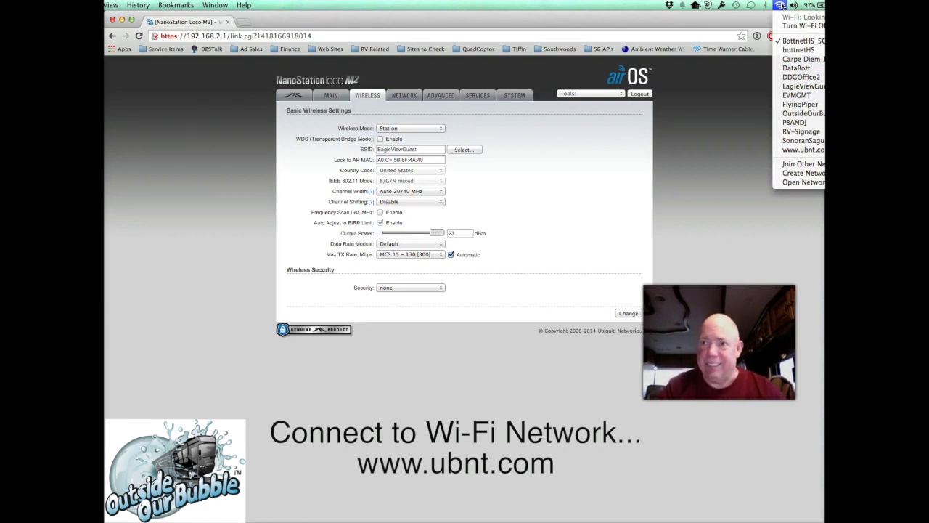
click(786, 16)
click(780, 5)
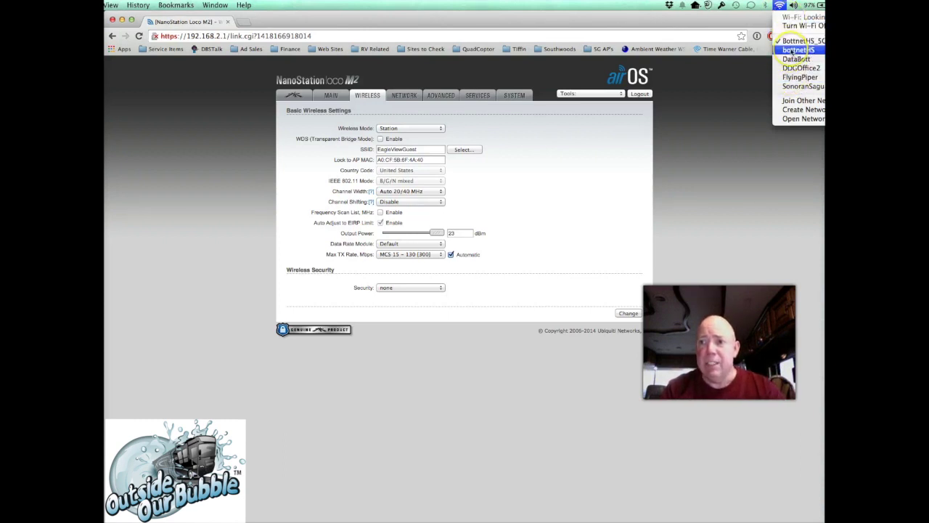
click(794, 116)
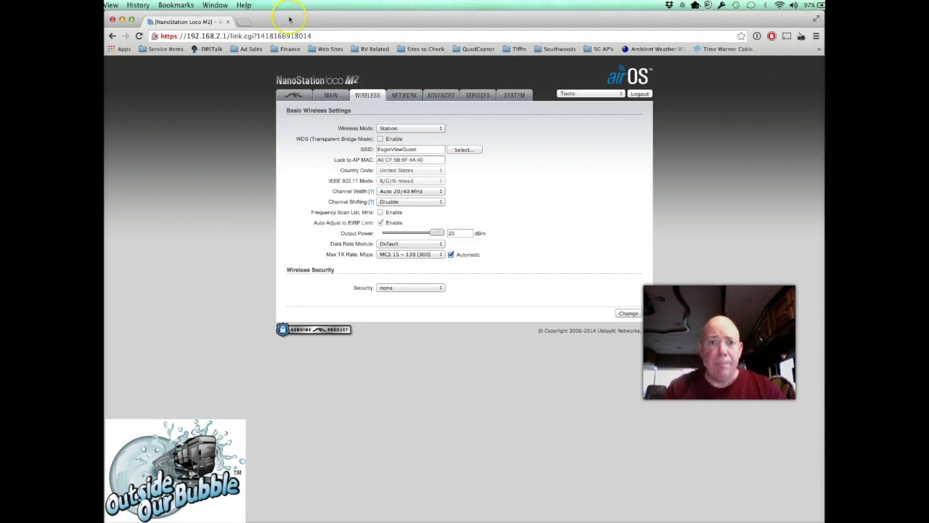
click(245, 36)
- Load the airGateway's page at 192.168.1.1
drag(216, 36, 408, 36)
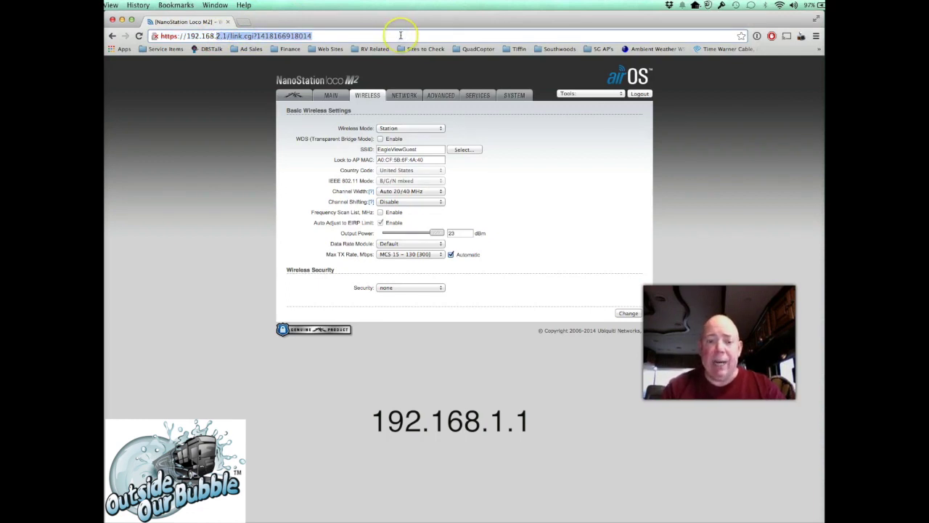
text(1.1)
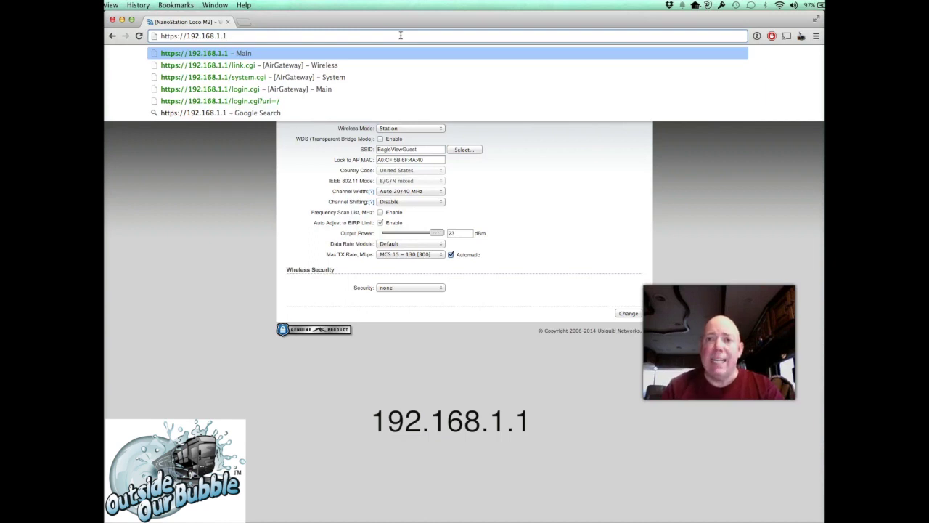
key(Return)
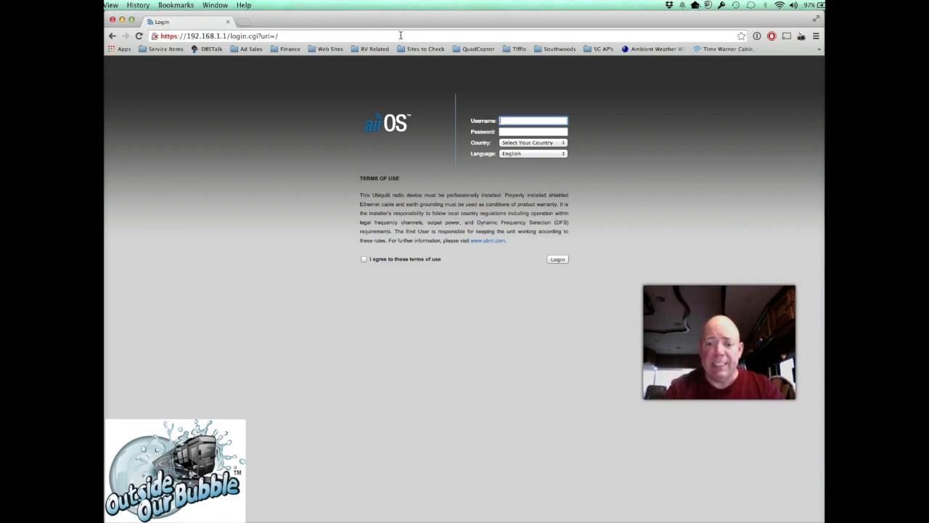
- Log in to the airGateway with default credentials, country United States and terms accepted
text(ubnt)
key(Tab)
text(ubn)
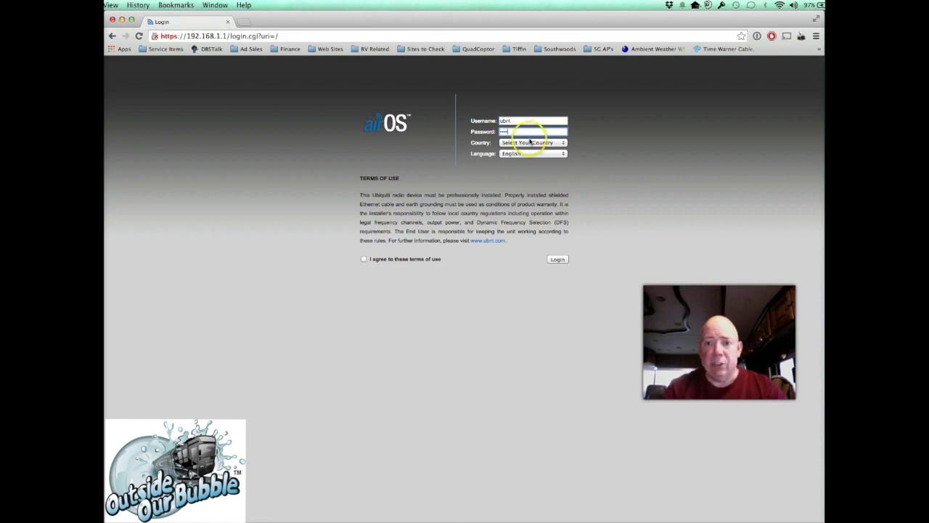
click(532, 143)
scroll(529, 280, down, 10)
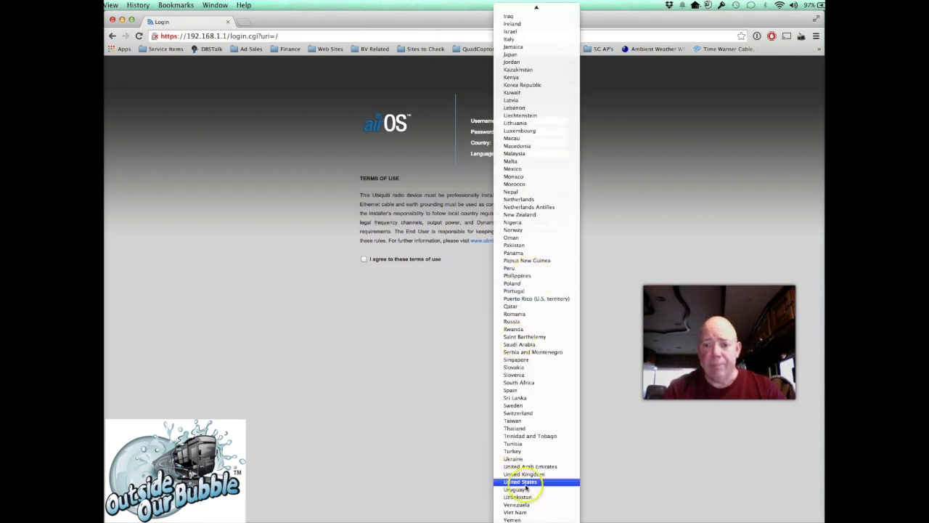
click(520, 481)
click(363, 259)
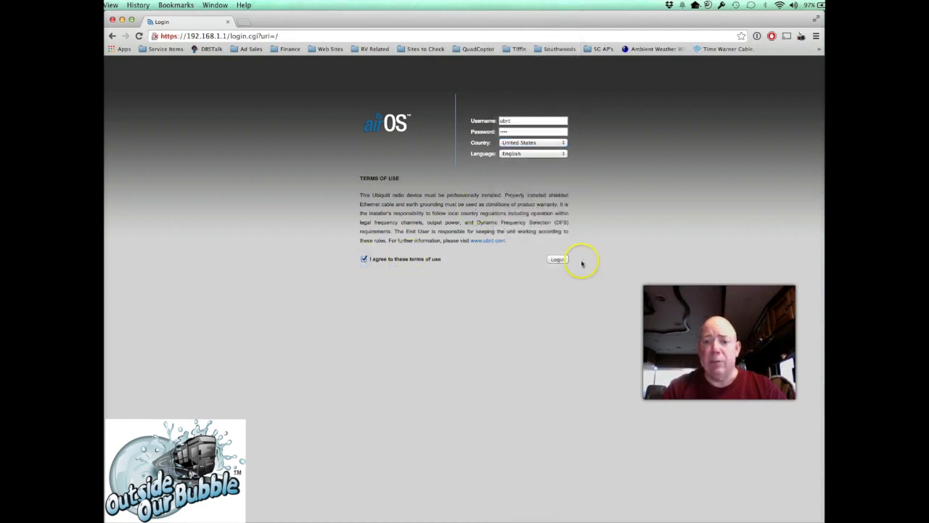
click(558, 260)
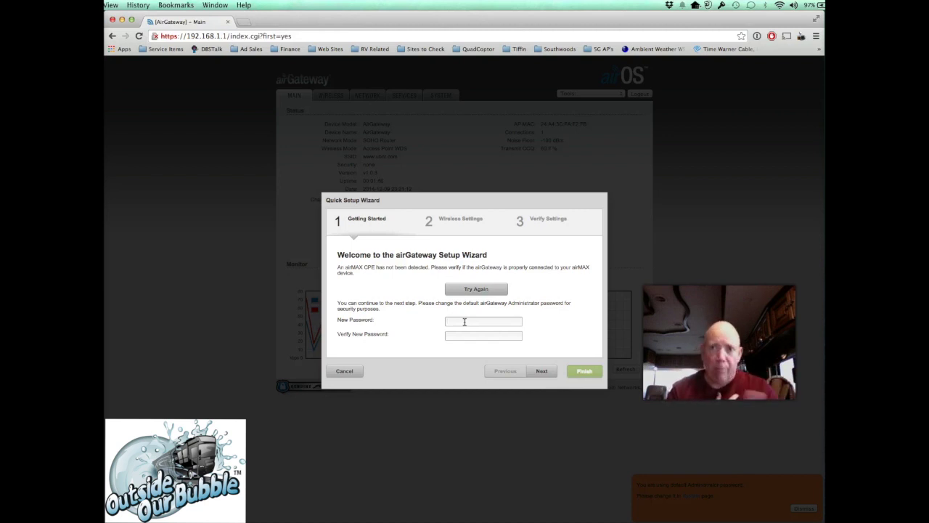
- Set a new admin password, then name the wireless network Test-Net with a WPA passphrase
text(*******)
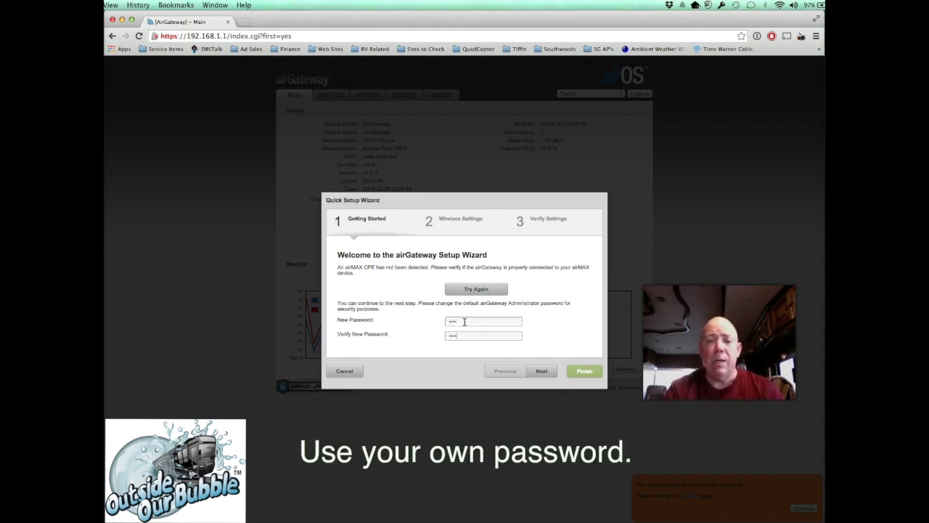
click(541, 373)
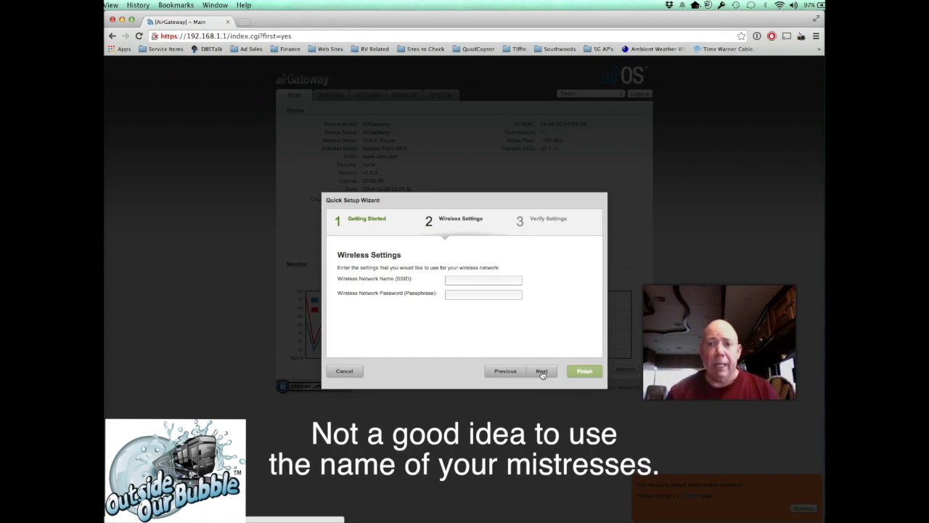
click(474, 281)
text(Test-Net)
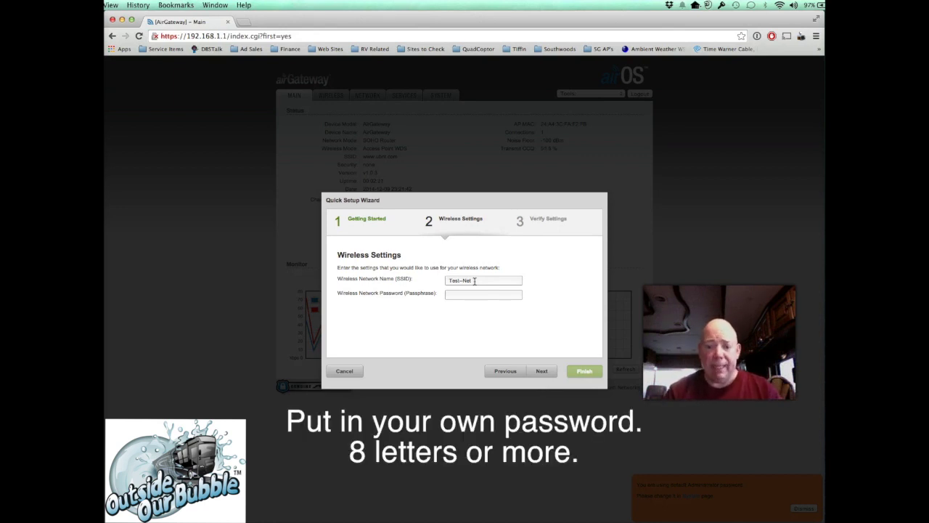
text(testtest)
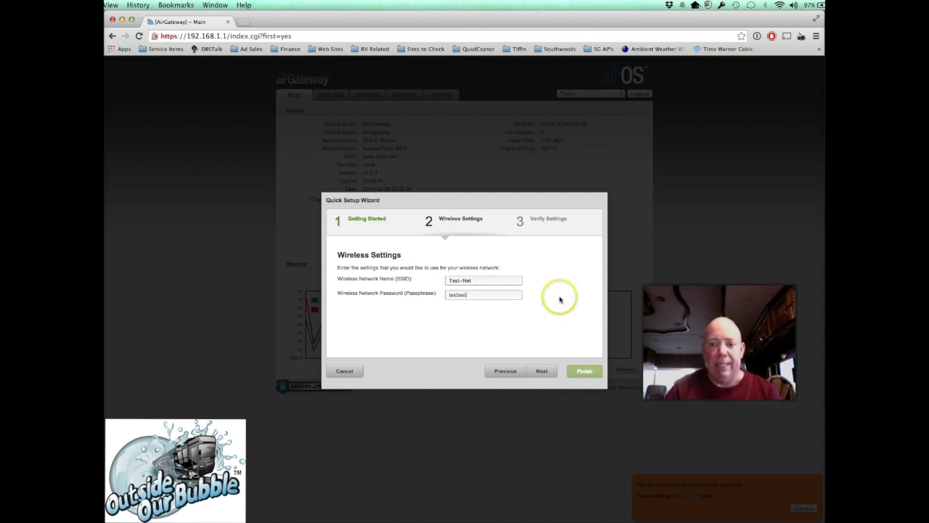
click(544, 371)
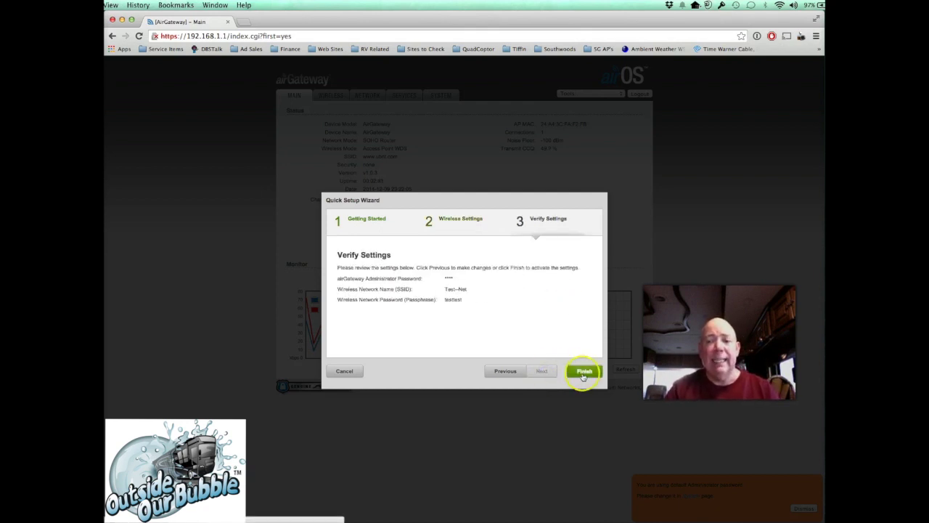
- Finish the Quick Setup Wizard to apply the new airGateway settings
click(585, 372)
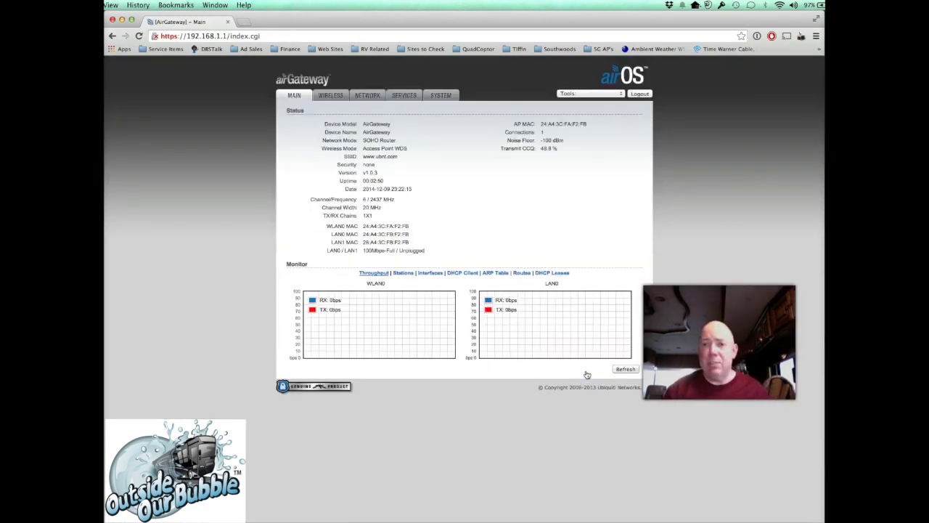
- Join the Mac to the WPA2 Test-Net network from the Wi-Fi menu using its password
click(780, 6)
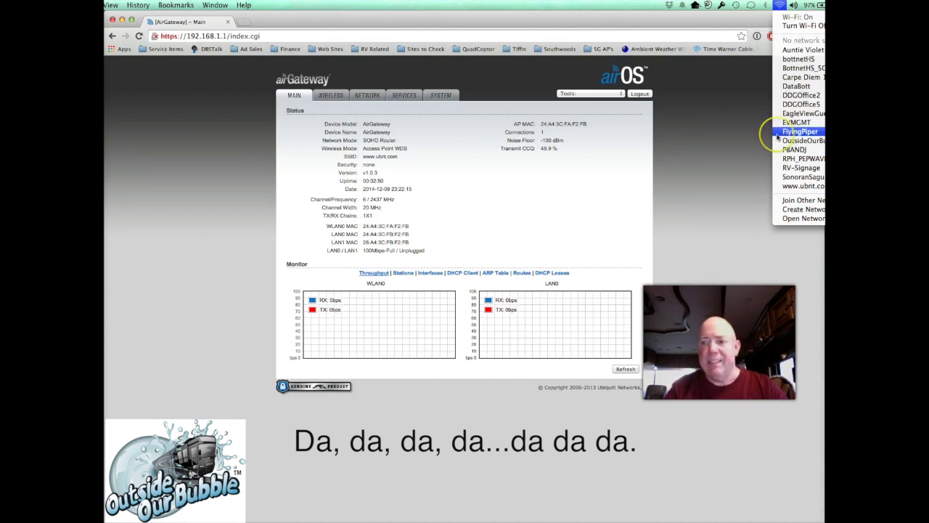
click(796, 186)
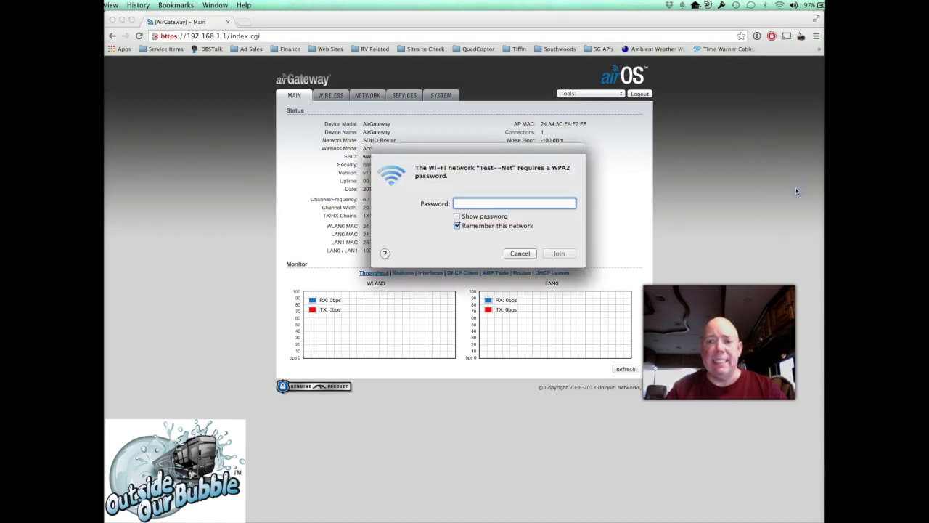
text(••••••••)
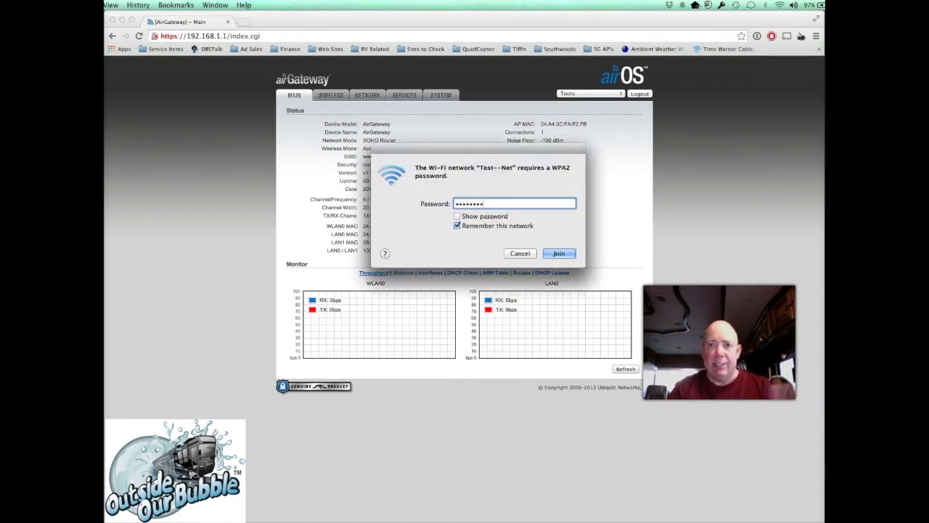
click(559, 254)
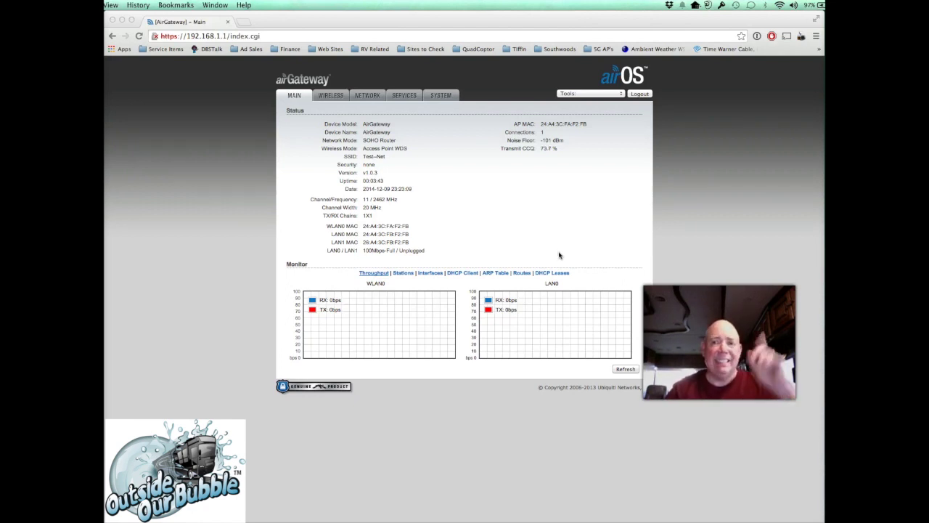
- Load the Outside Our Bubble site in a new tab to test internet, then close both Chrome tabs
click(244, 21)
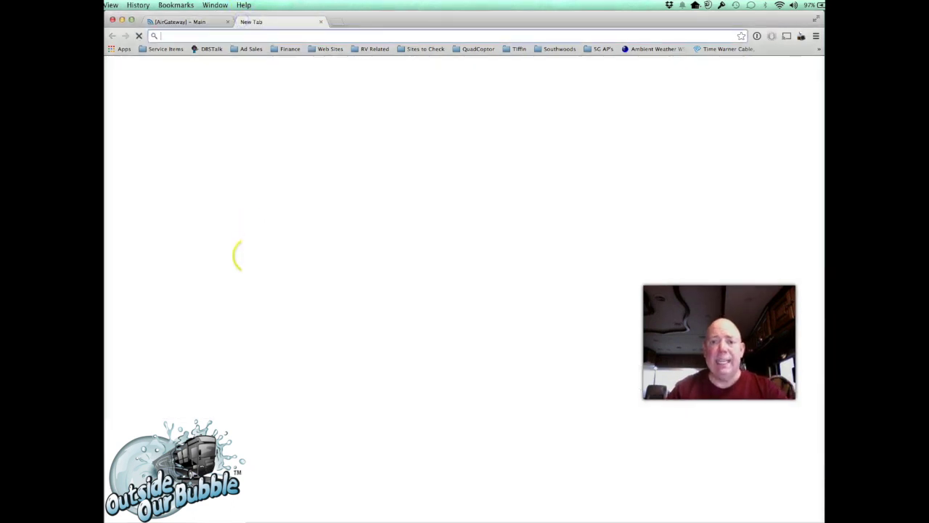
text(www.outsideourbubble.com)
key(Return)
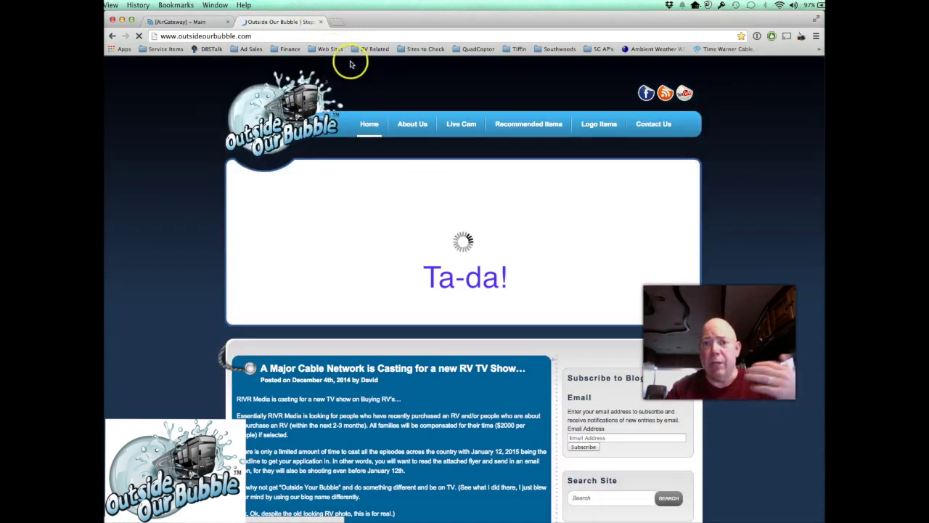
click(320, 22)
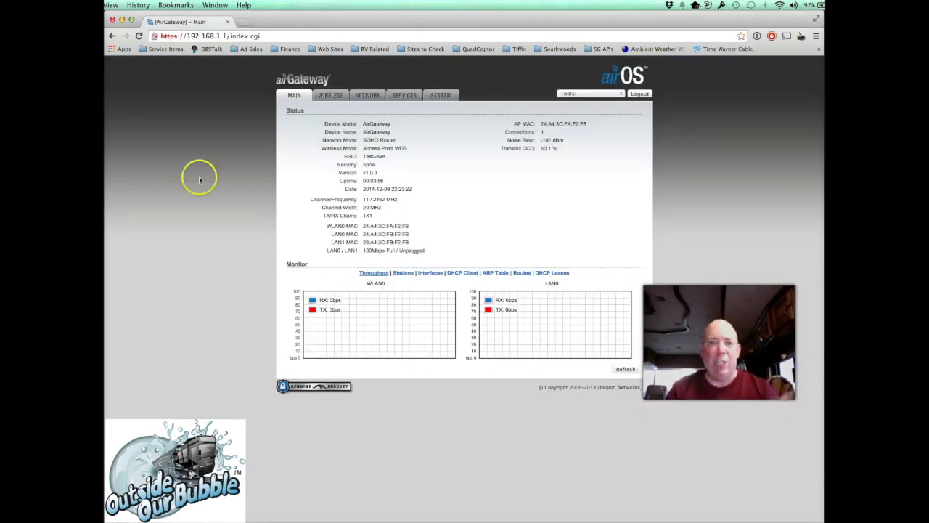
click(229, 24)
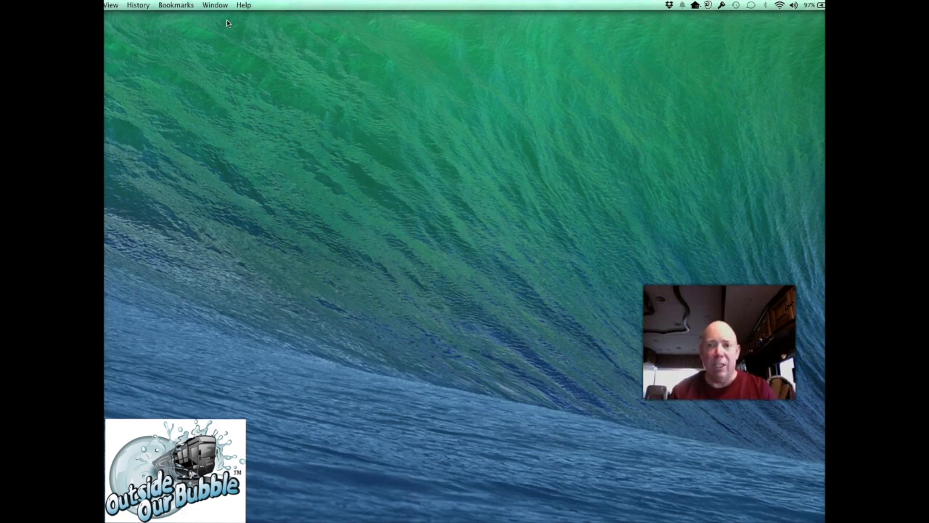
- Open 192.168.2.1 in a new Chrome window and fill in the NanoStation login username and password
click(123, 242)
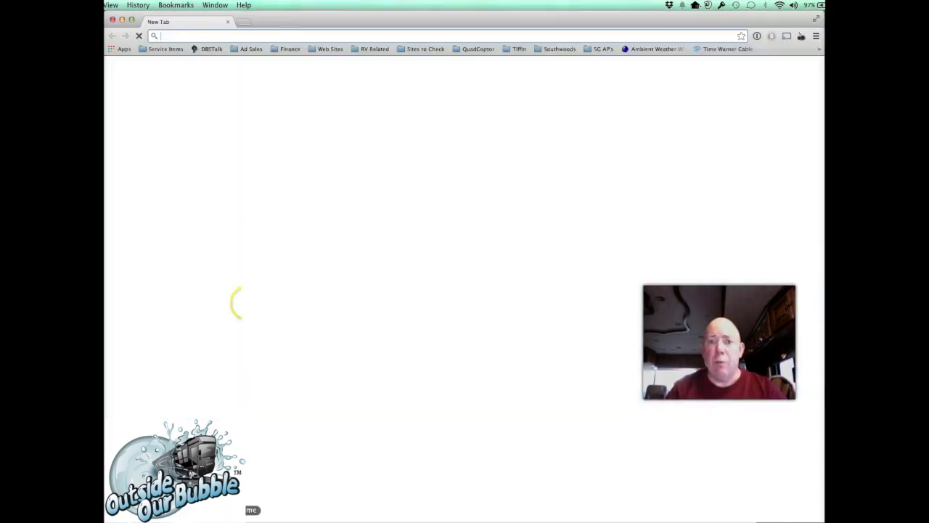
text(192)
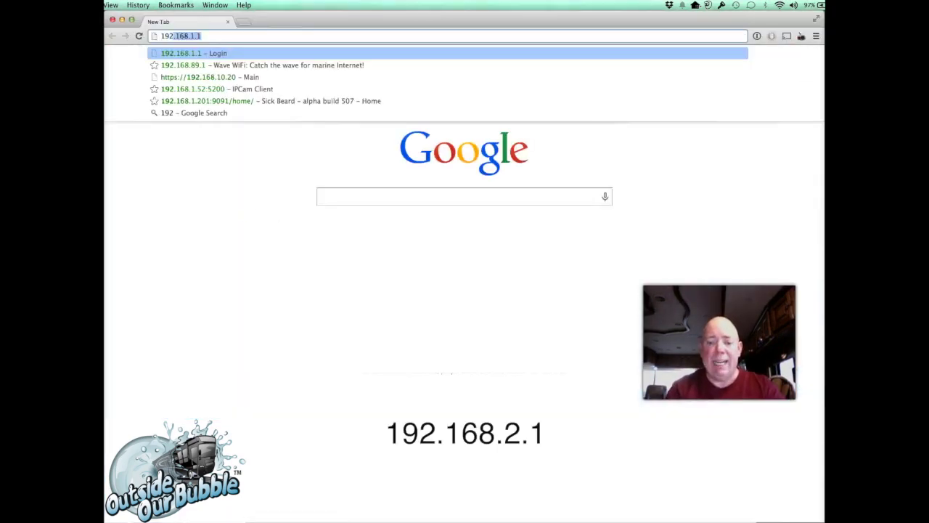
text(.168.2.)
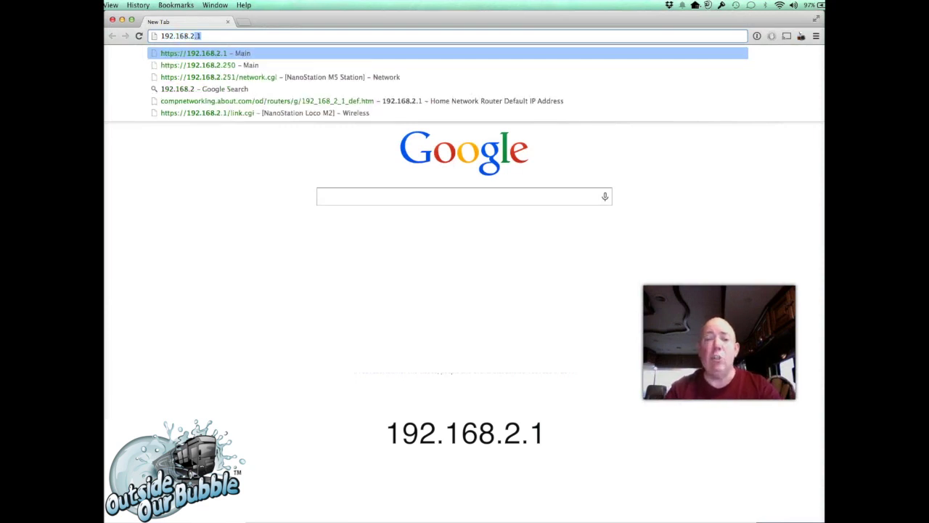
text(1)
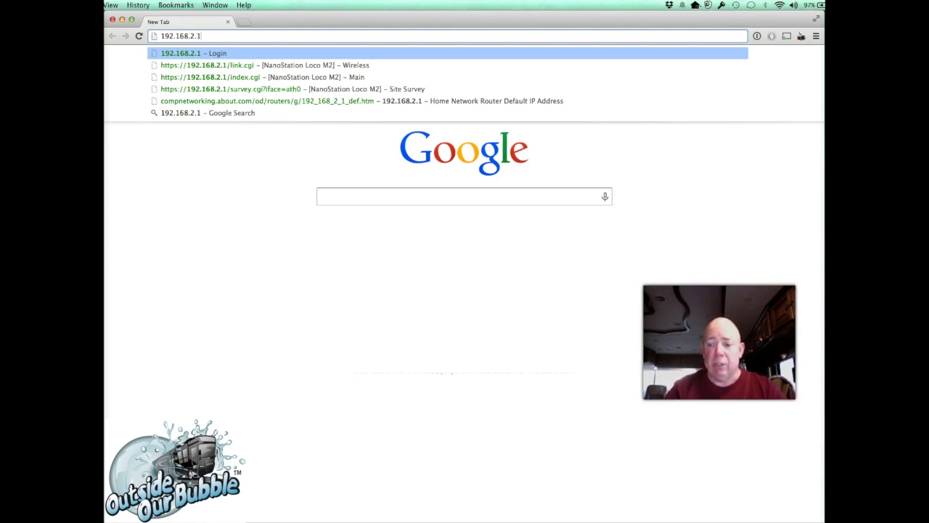
key(Return)
text(u)
key(Tab)
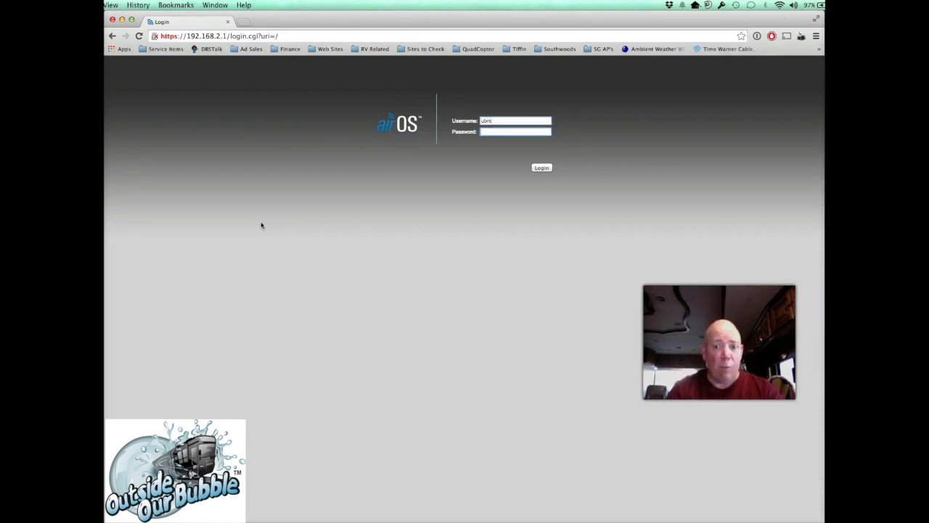
text(u)
- Log in to the NanoStation and run a Site Survey from the Wireless page's SSID selector
click(541, 167)
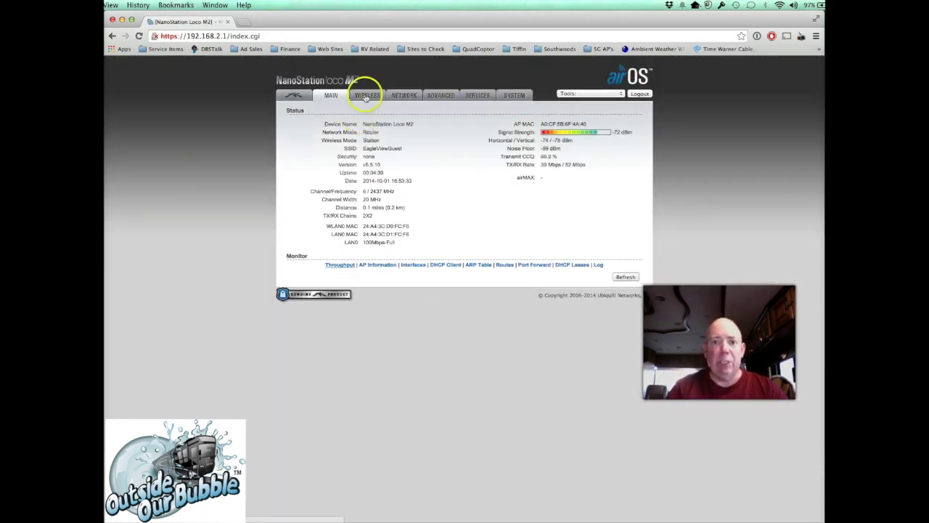
click(366, 97)
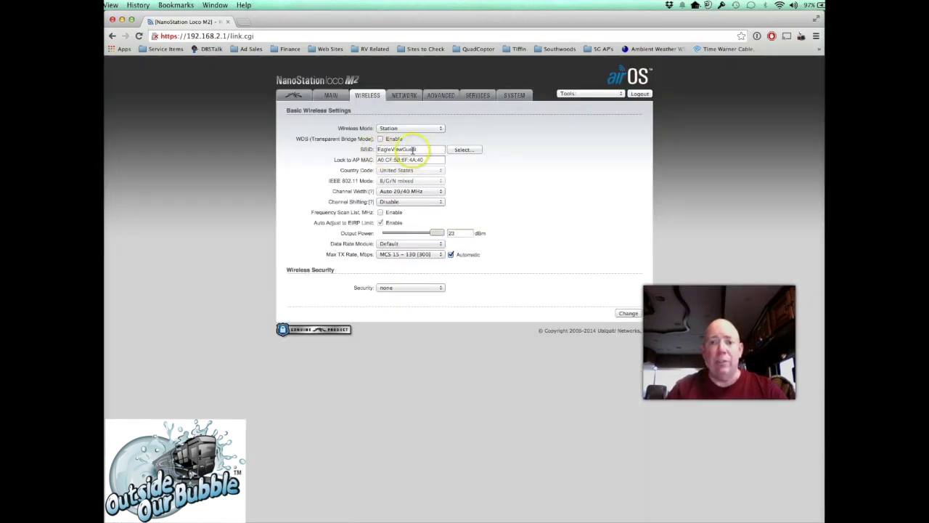
click(475, 150)
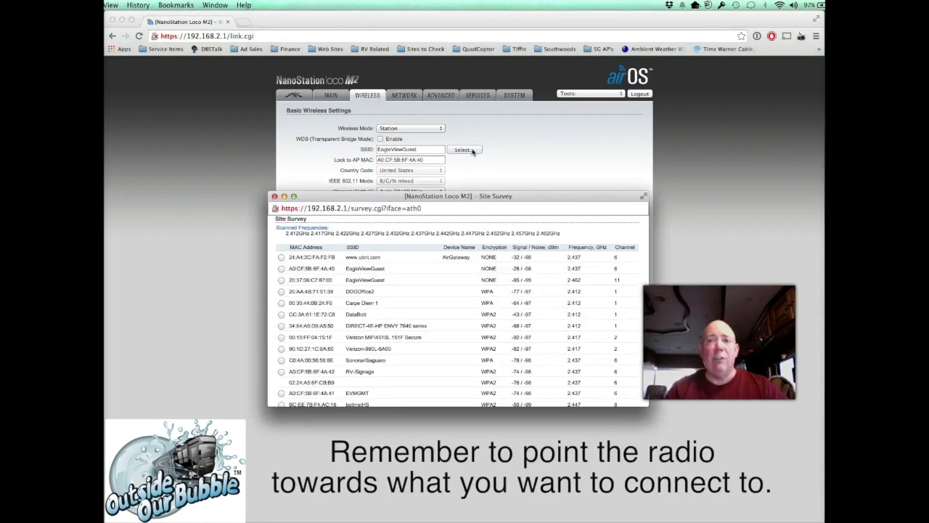
click(468, 170)
click(423, 259)
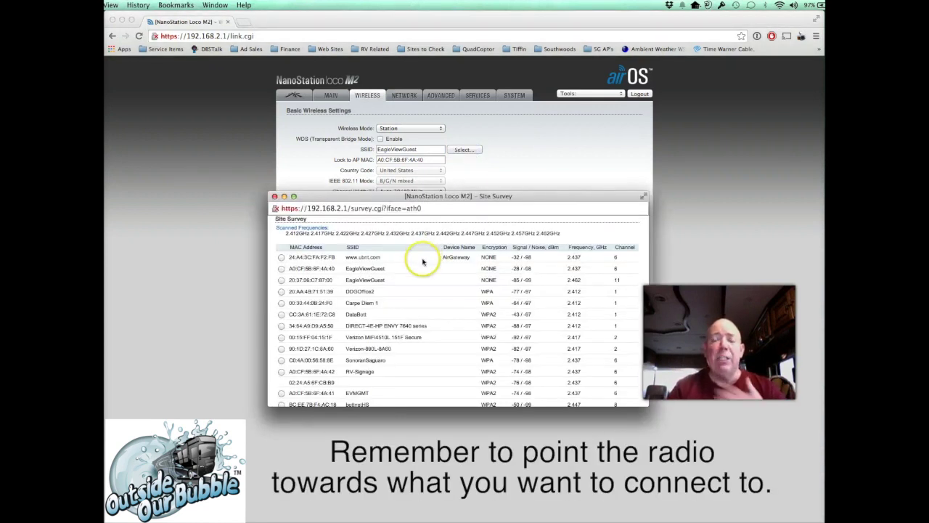
click(392, 292)
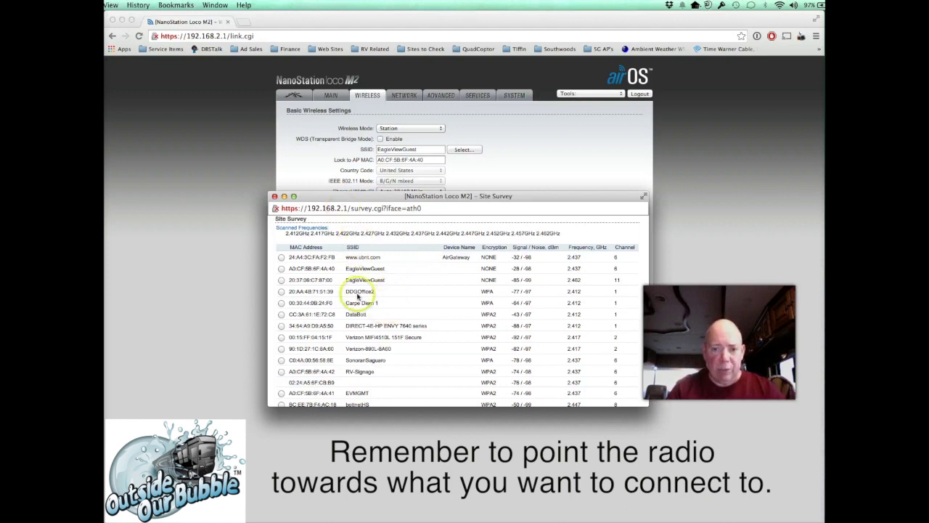
click(281, 314)
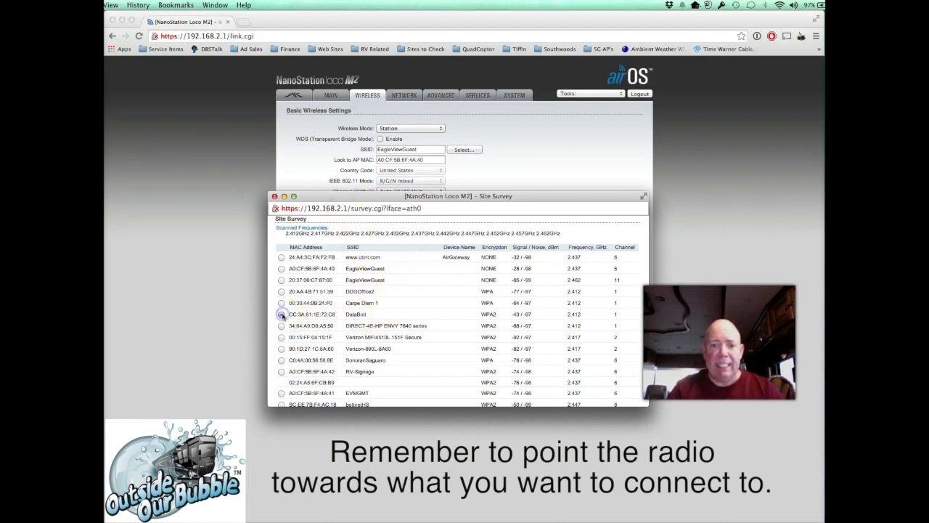
scroll(402, 309, down, 5)
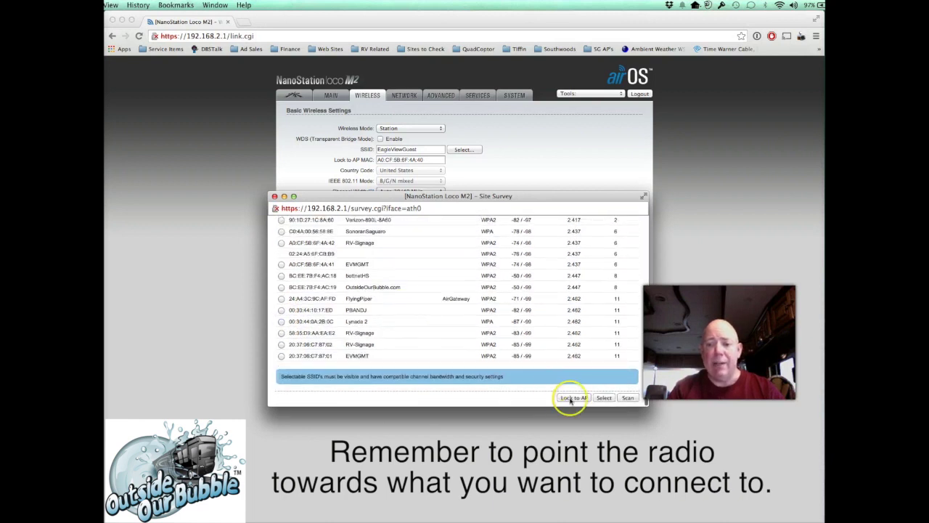
click(570, 398)
click(419, 307)
double_click(418, 307)
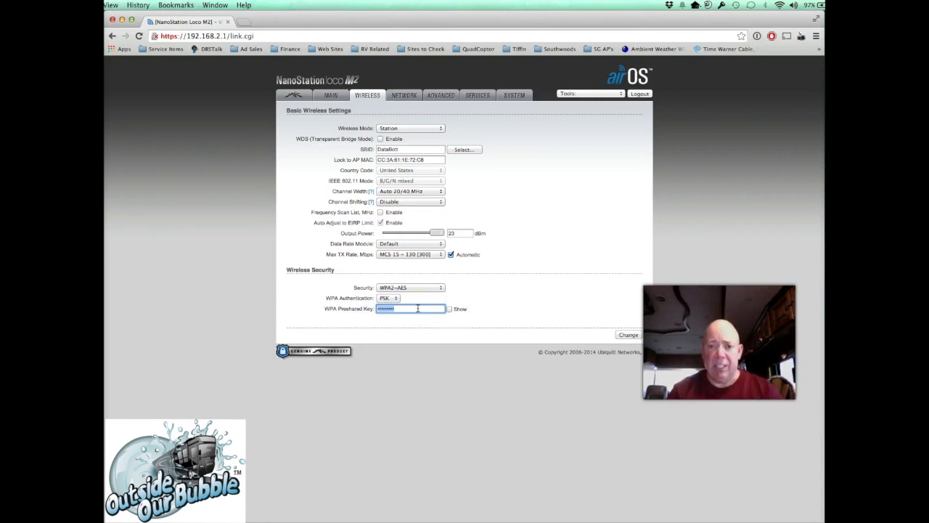
- Enter the DataBolt WPA preshared key, submit the change, and apply the configuration
text(*****)
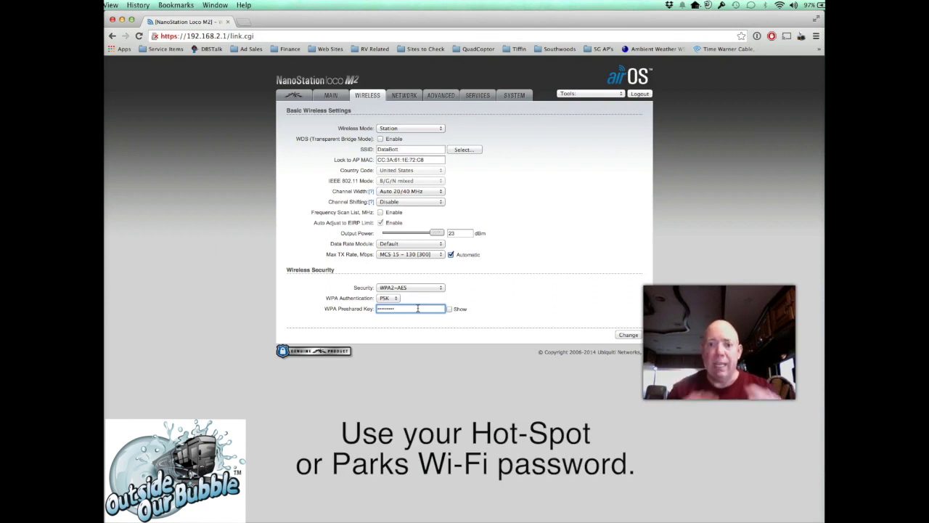
click(628, 335)
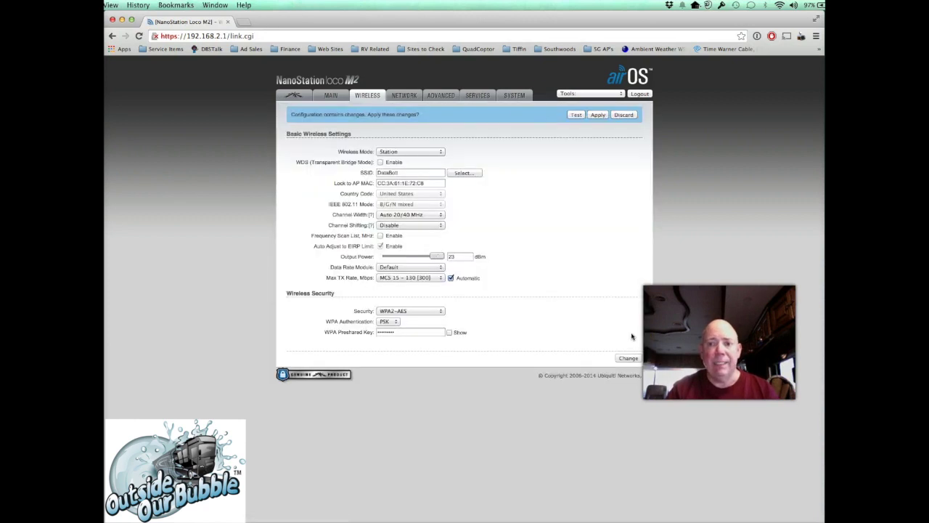
click(598, 116)
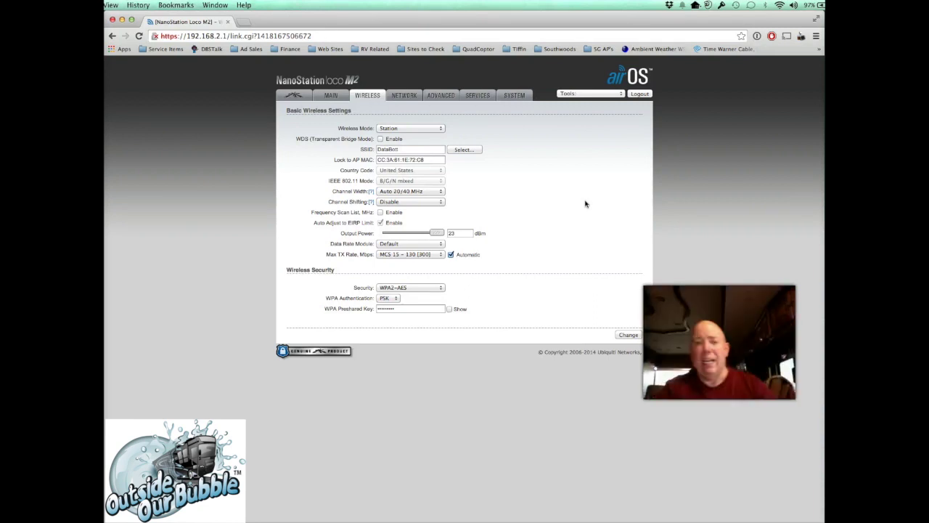
- Check the MAIN status page for the DataBolt WPA2-AES link, then open a new Chrome tab
click(332, 96)
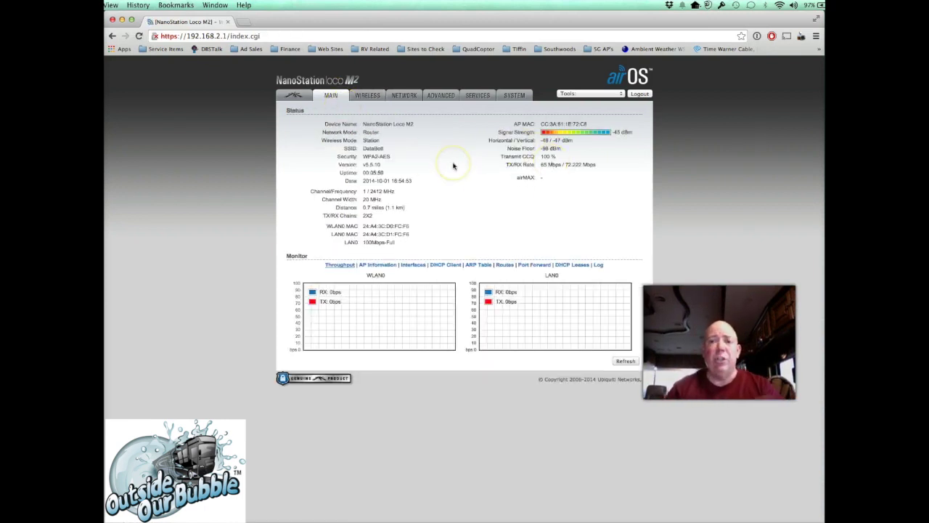
click(244, 22)
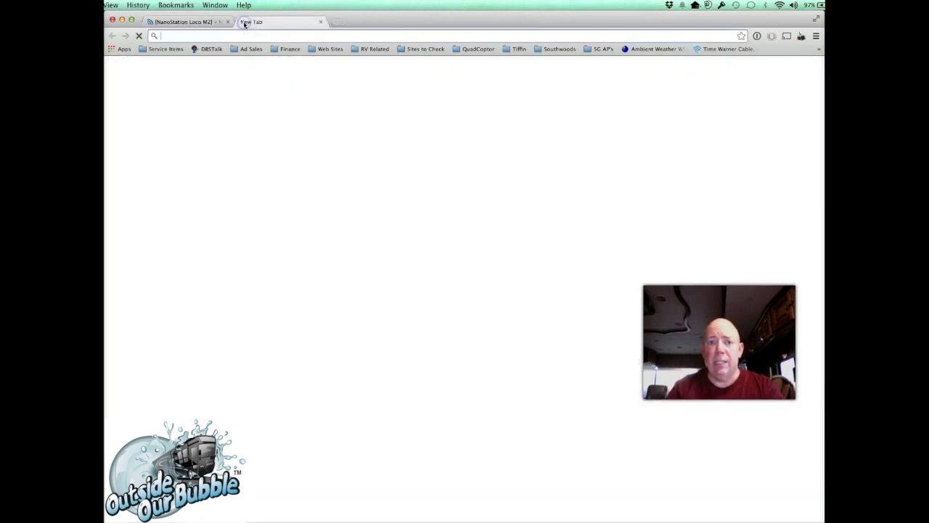
text(www.outsideourbubble.com)
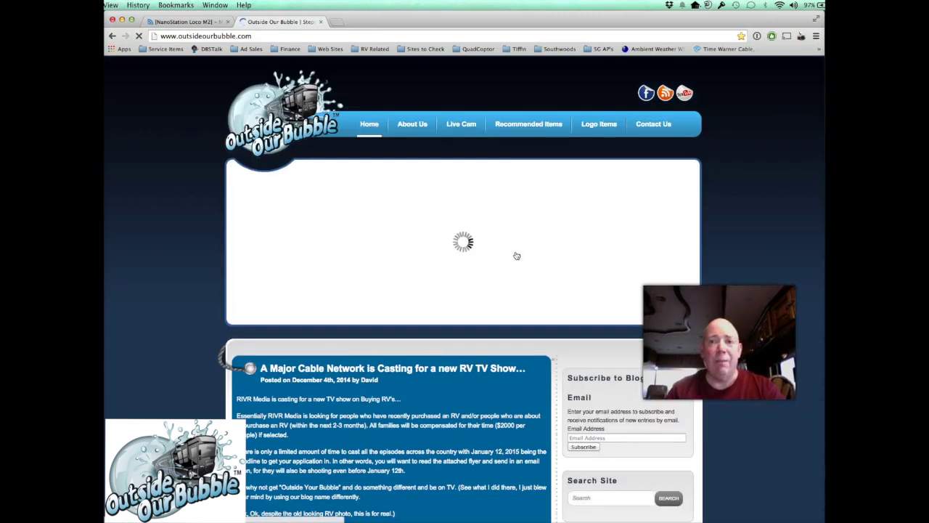
click(321, 22)
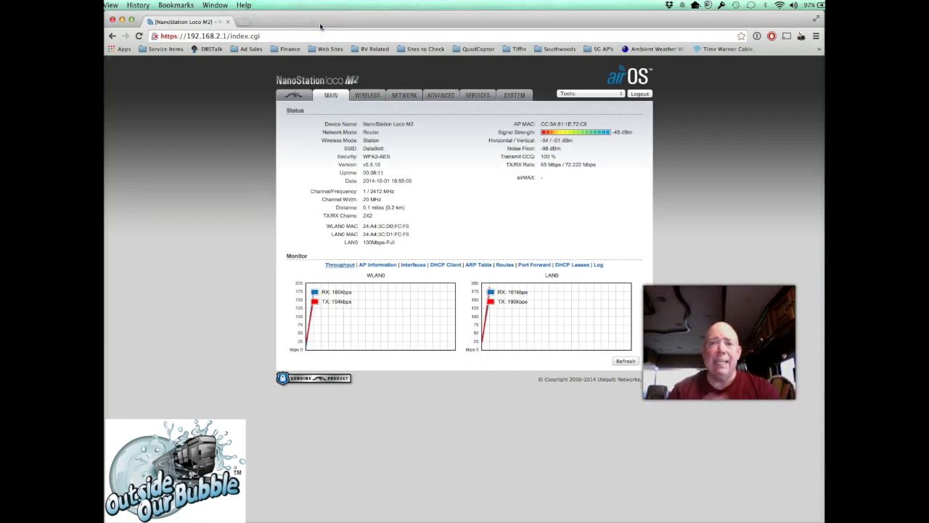
click(112, 20)
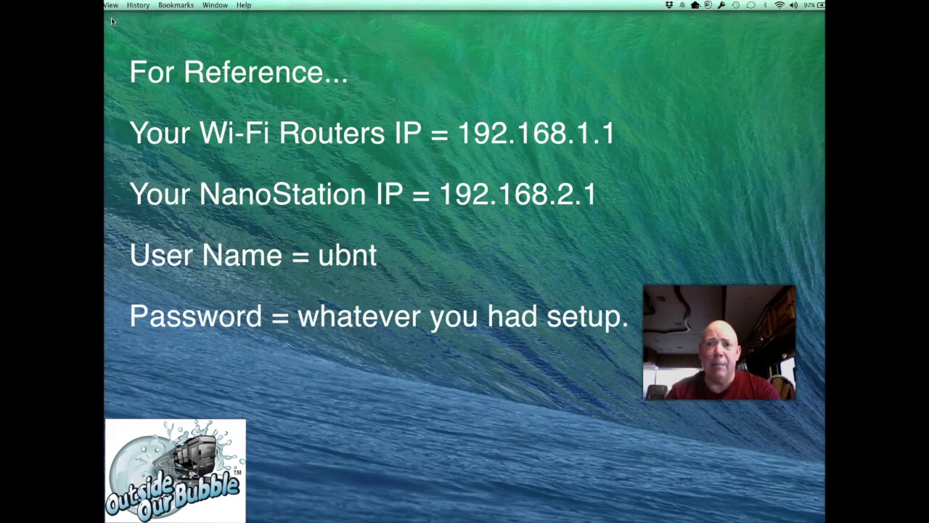